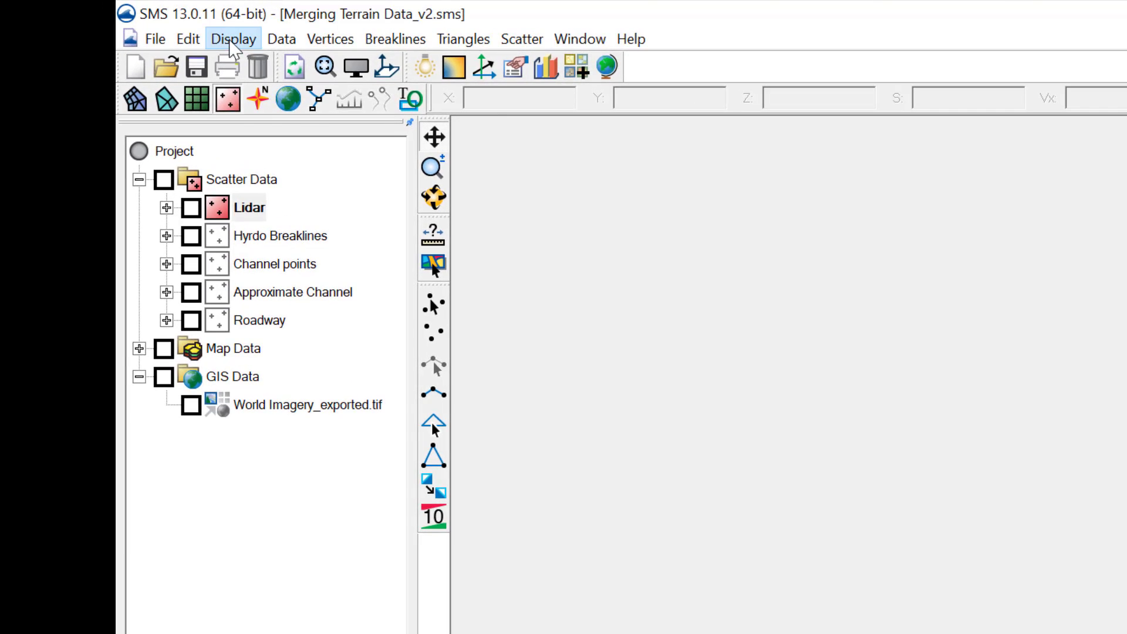
- Turn on World Imagery_exported.tif as the aerial backdrop and clear the Lidar selection
click(232, 41)
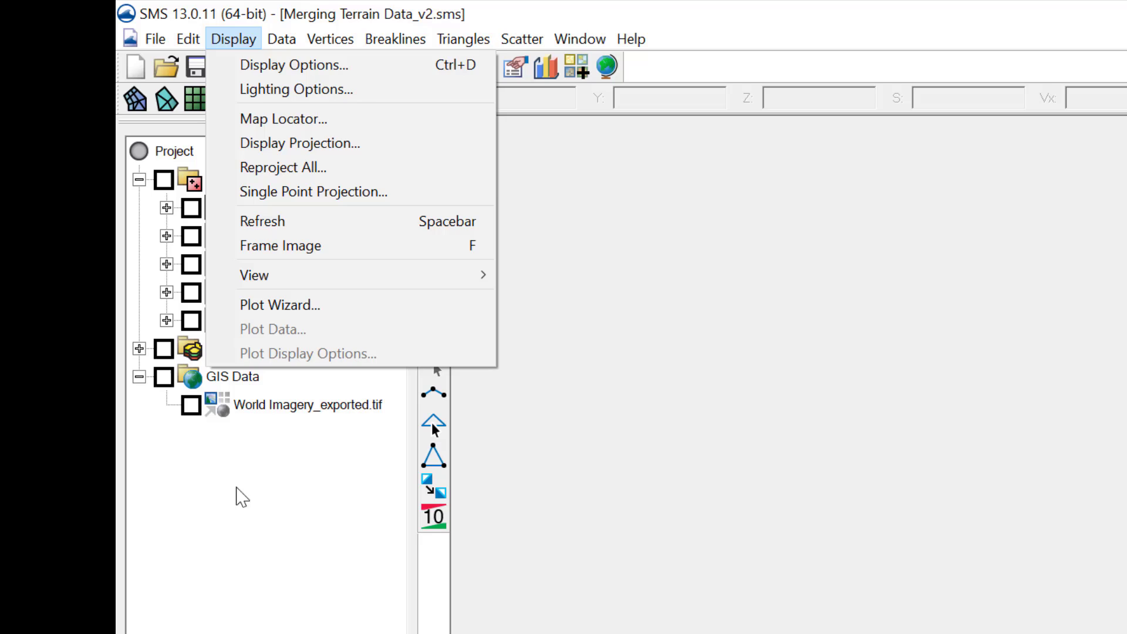
click(232, 521)
click(190, 405)
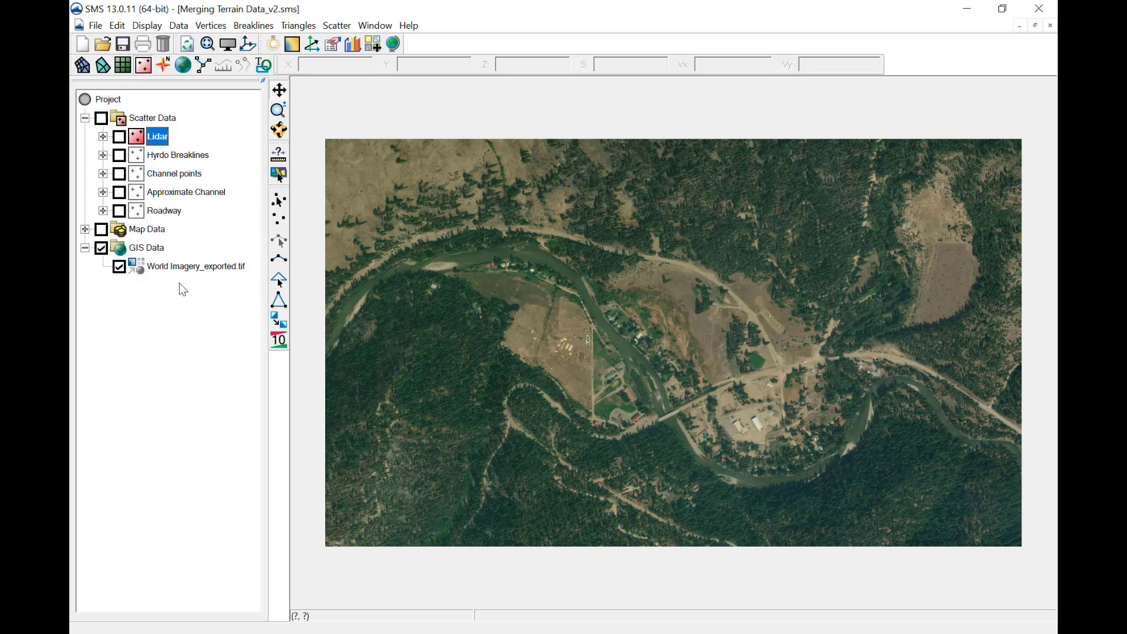
click(170, 289)
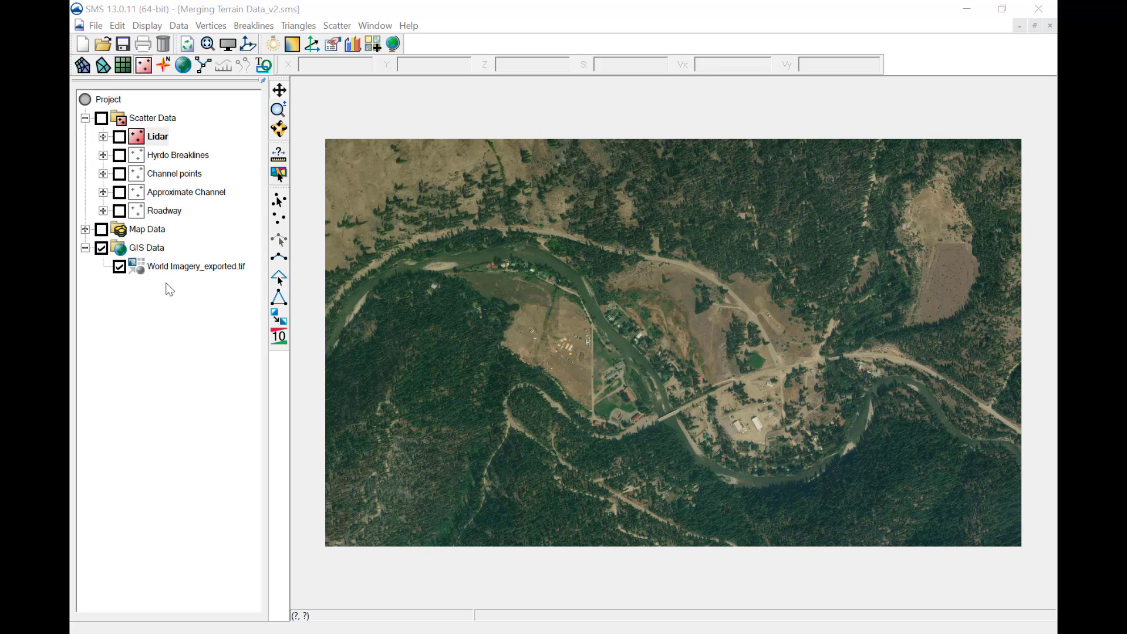
- Set scatter display to contours only, with points, triangles and breaklines turned off
click(230, 46)
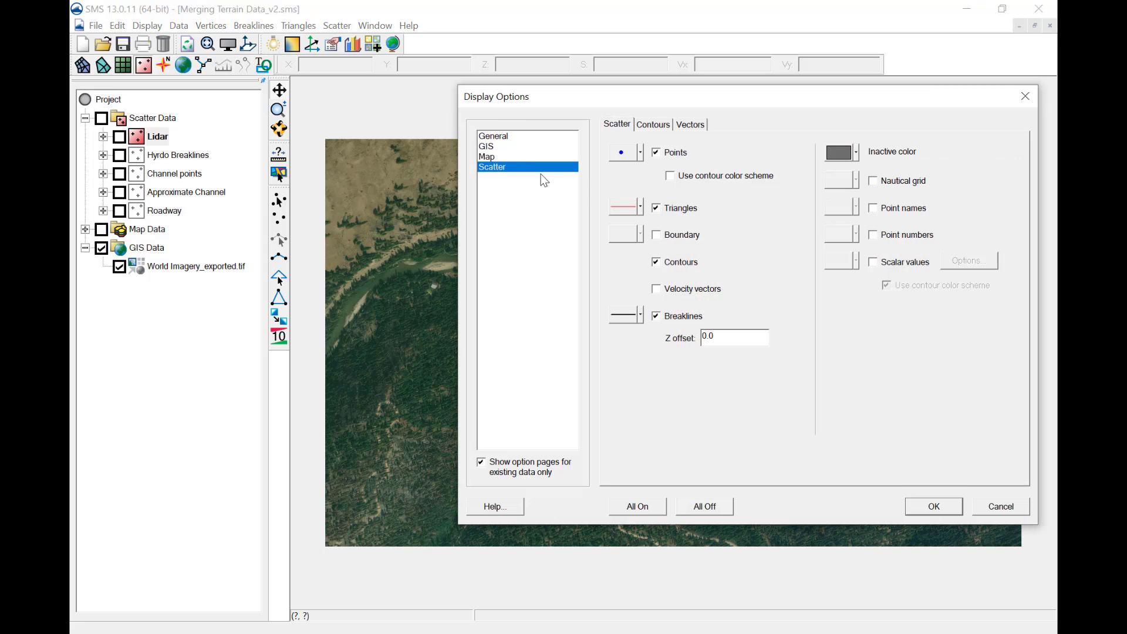
click(656, 153)
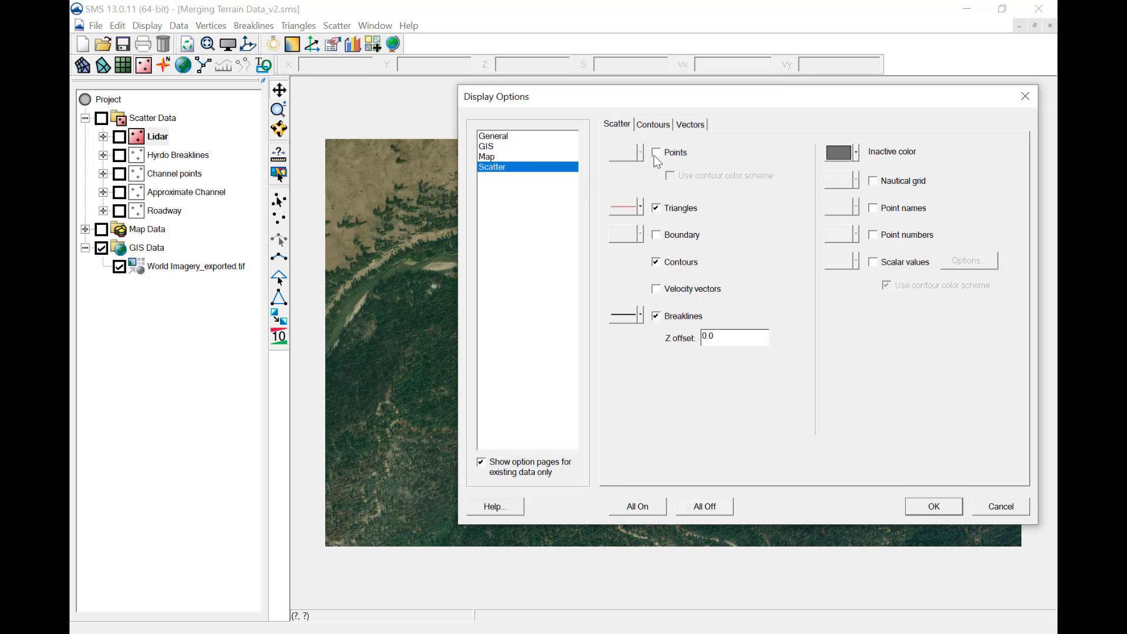
click(657, 209)
click(657, 317)
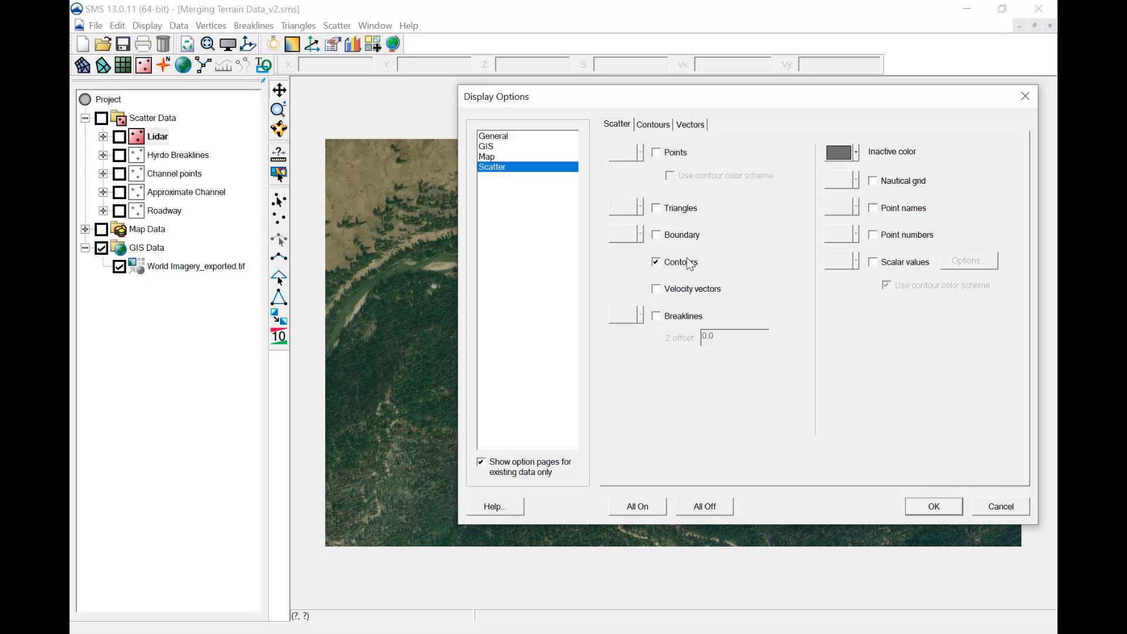
click(919, 508)
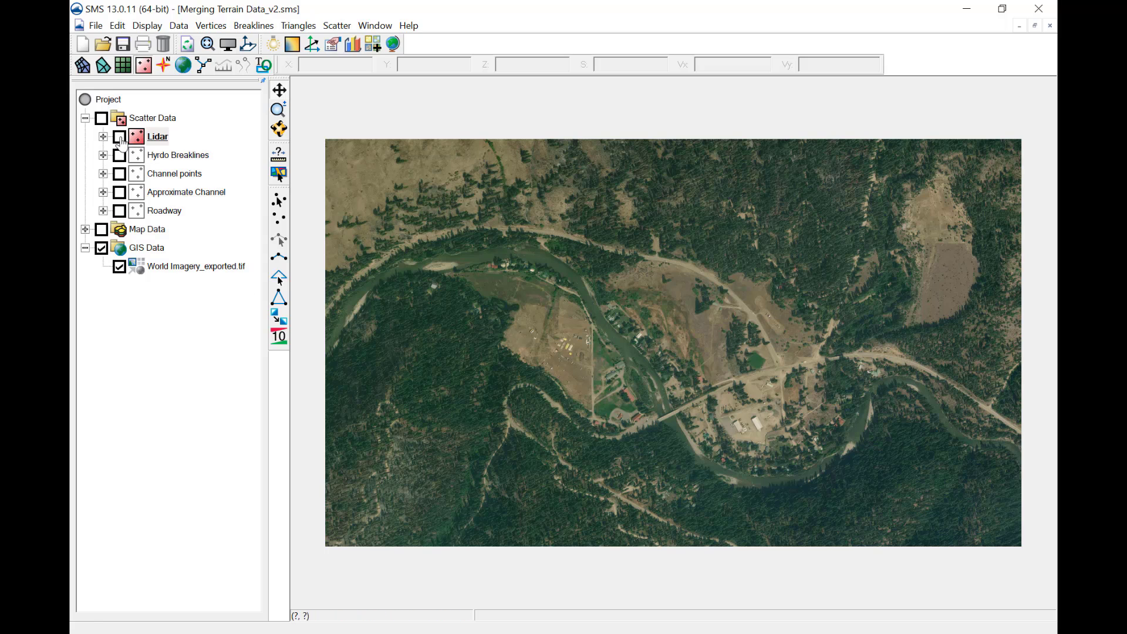
- View the Lidar surface framed on its own without imagery, then hide it
click(120, 137)
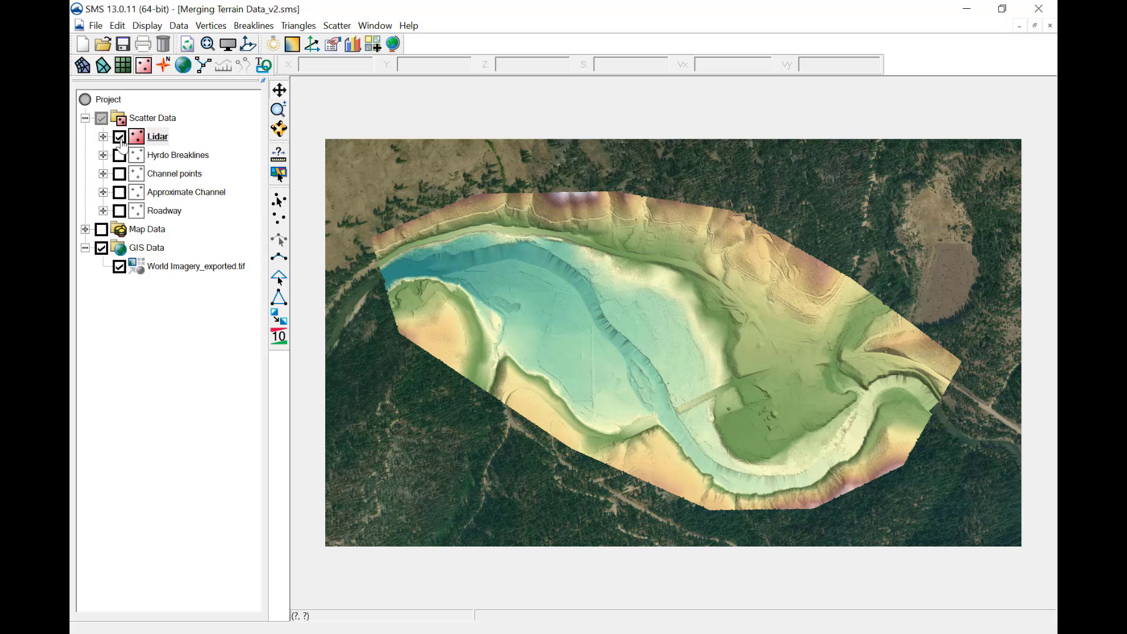
click(120, 266)
click(247, 45)
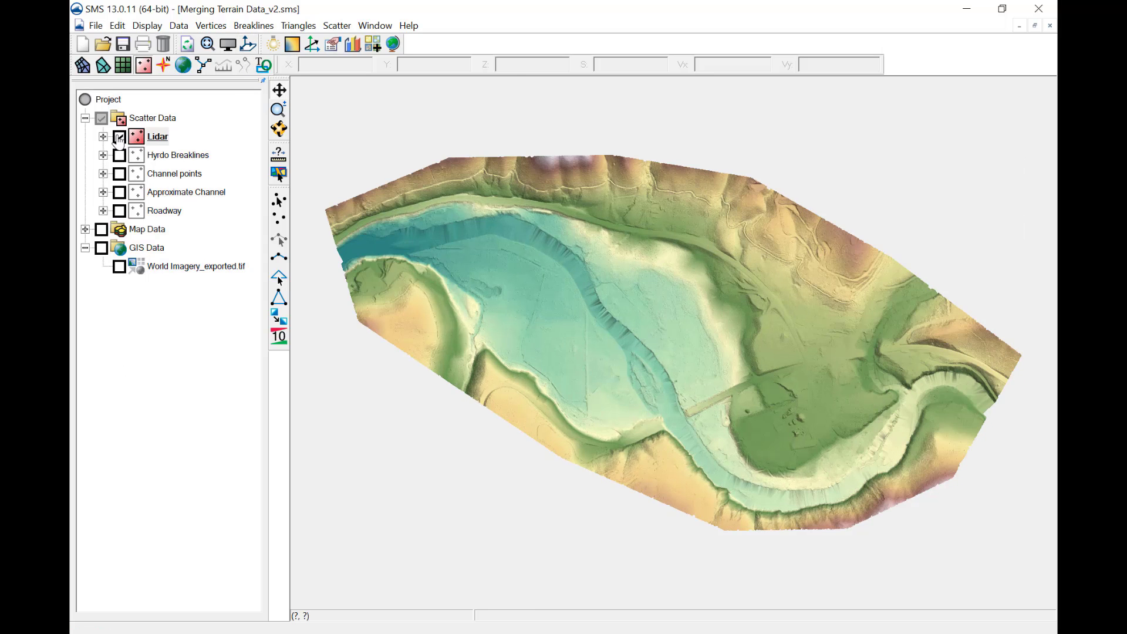
click(120, 137)
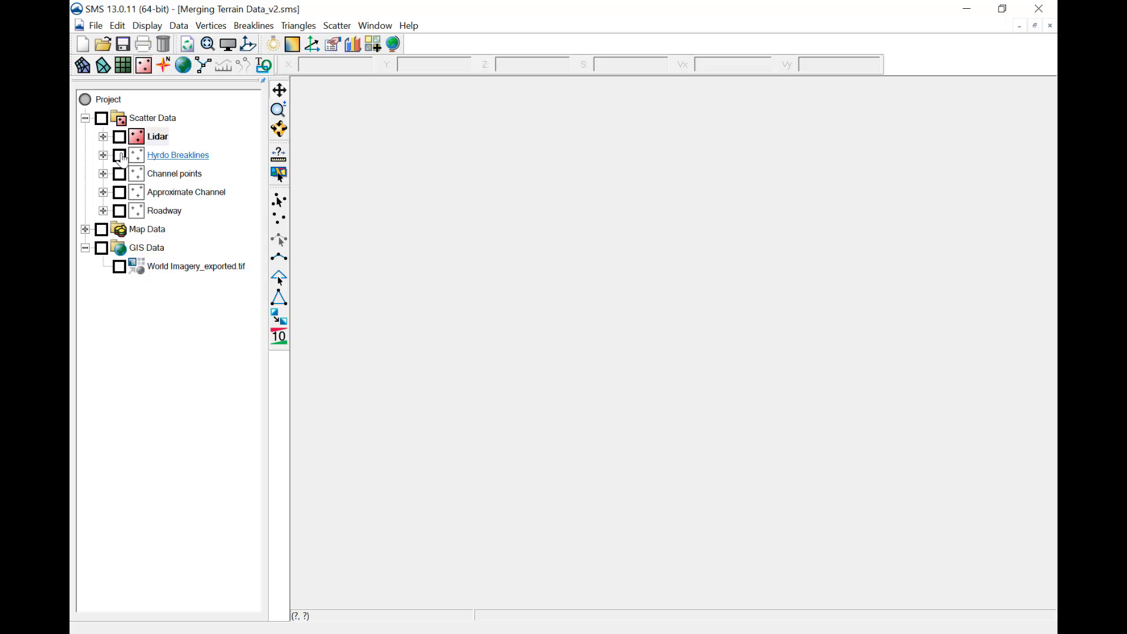
- Show Hyrdo Breaklines drawn as points and breaklines, with contours turned off
click(121, 155)
click(166, 156)
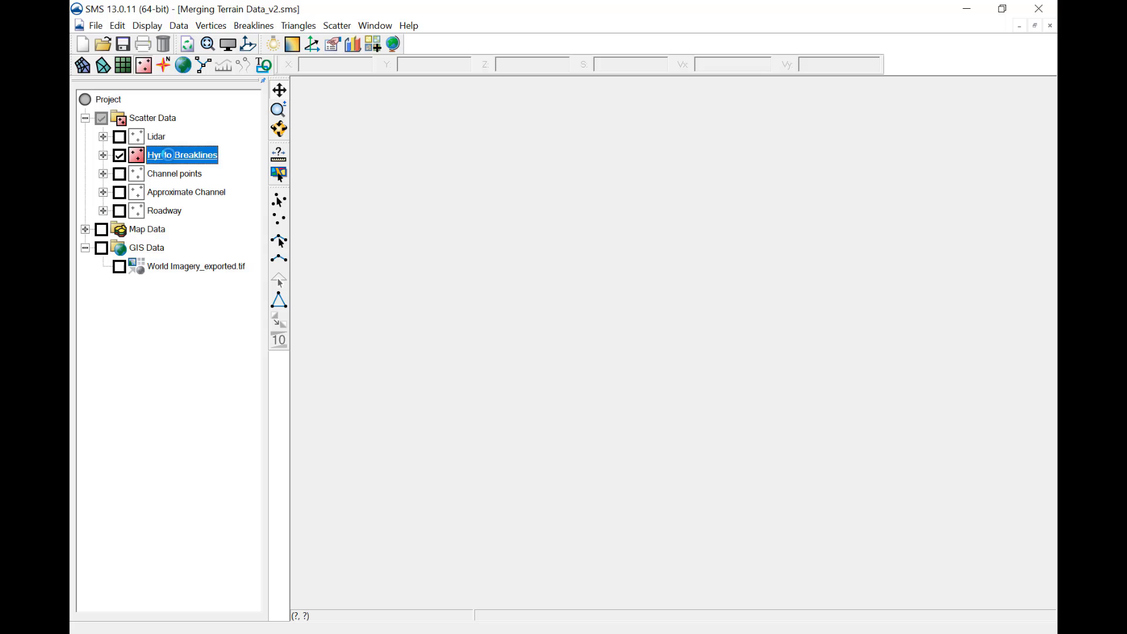
key(ctrl+d)
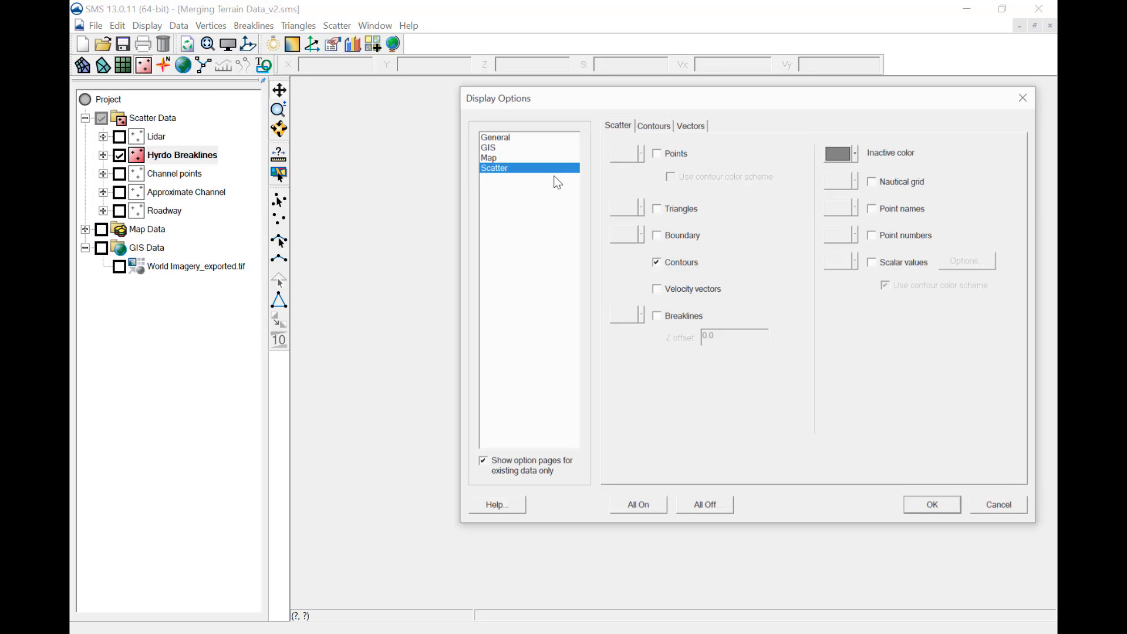
click(656, 154)
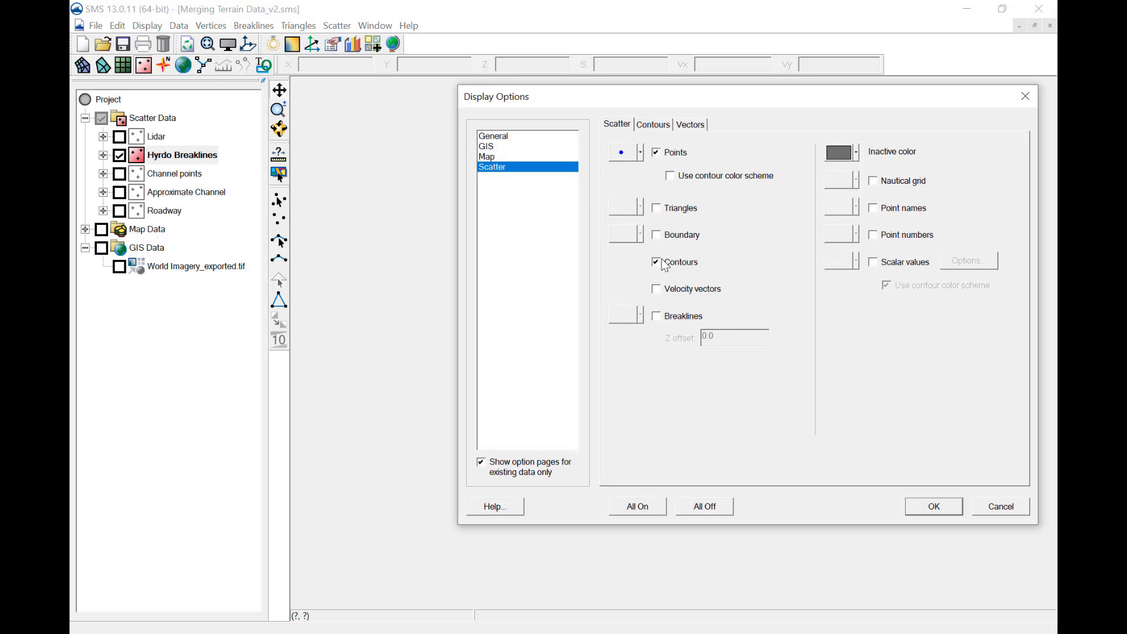
click(656, 262)
click(657, 316)
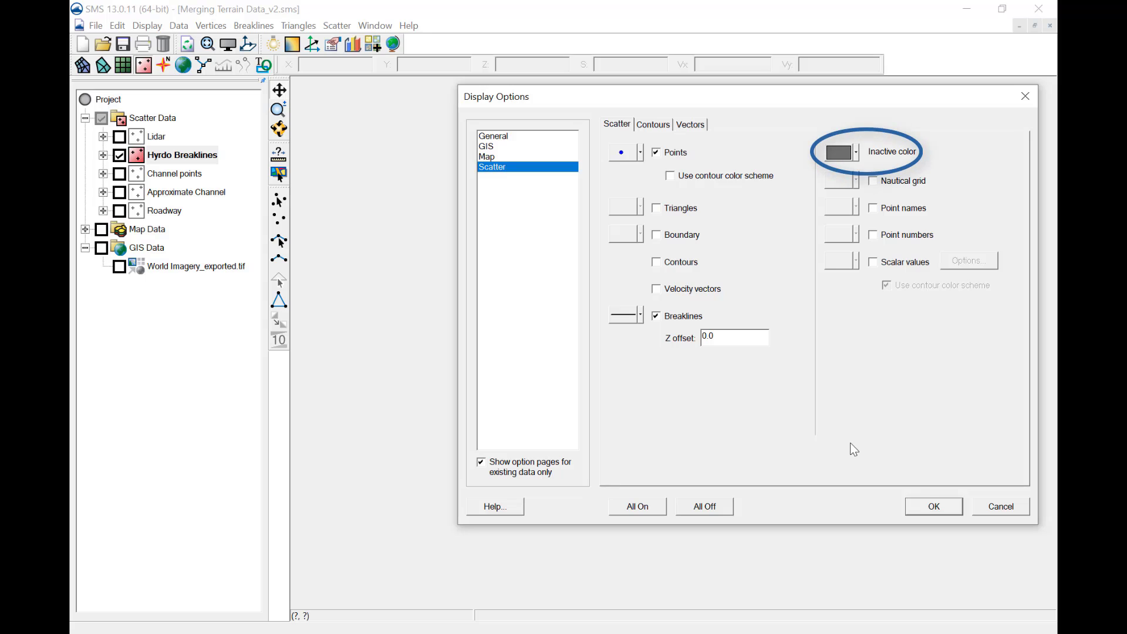
click(934, 506)
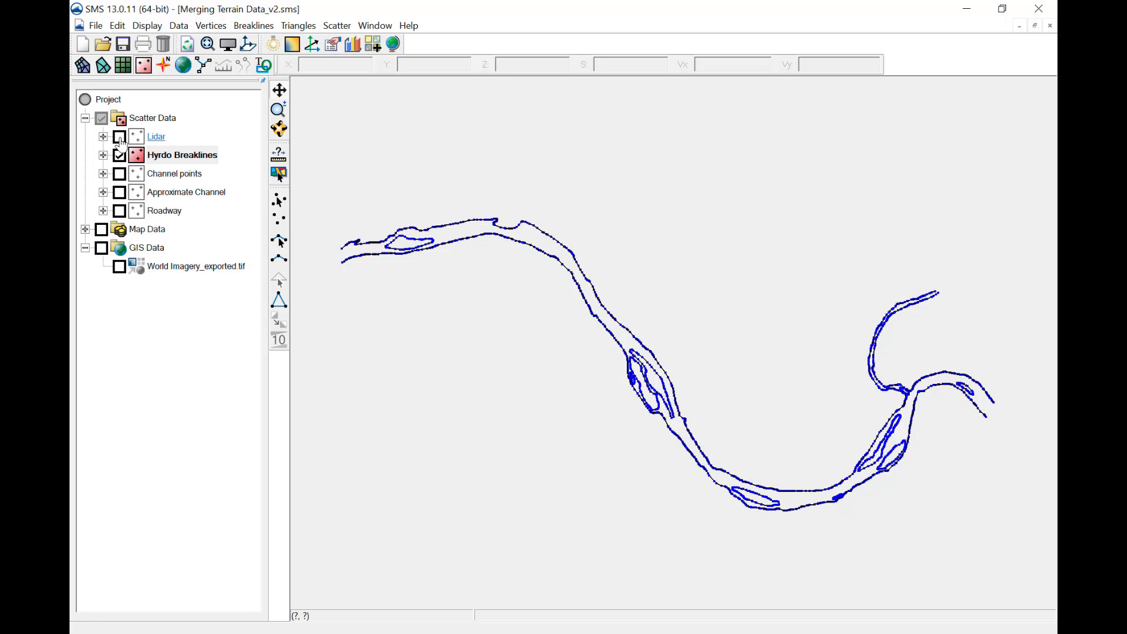
- Compare the breaklines against the Lidar coverage zoomed in around the island
click(119, 136)
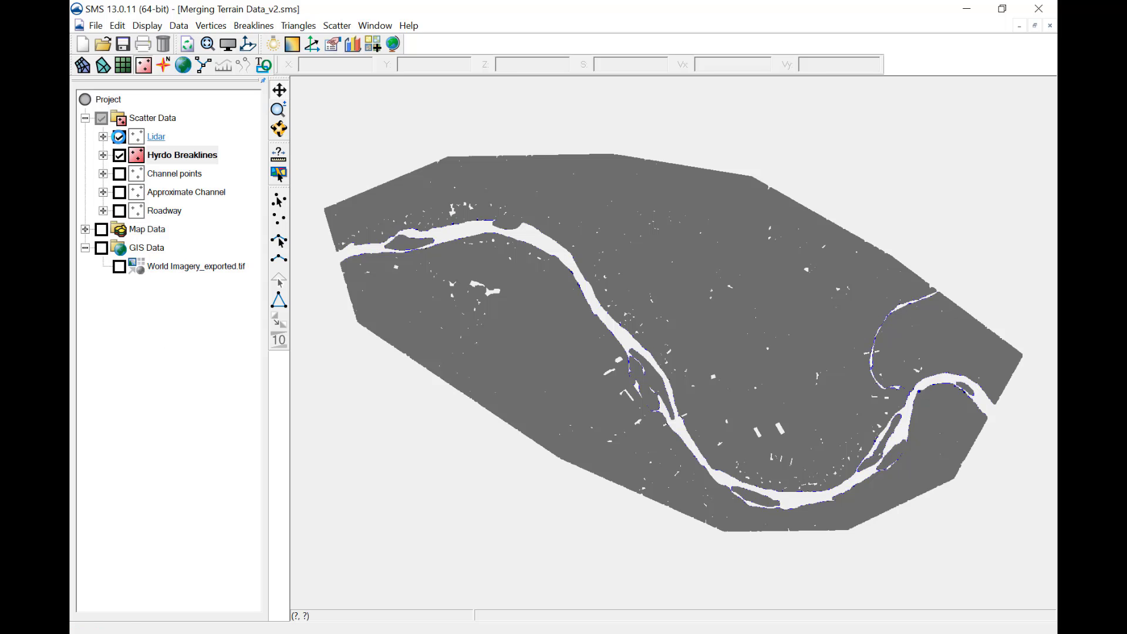
drag(596, 327, 751, 474)
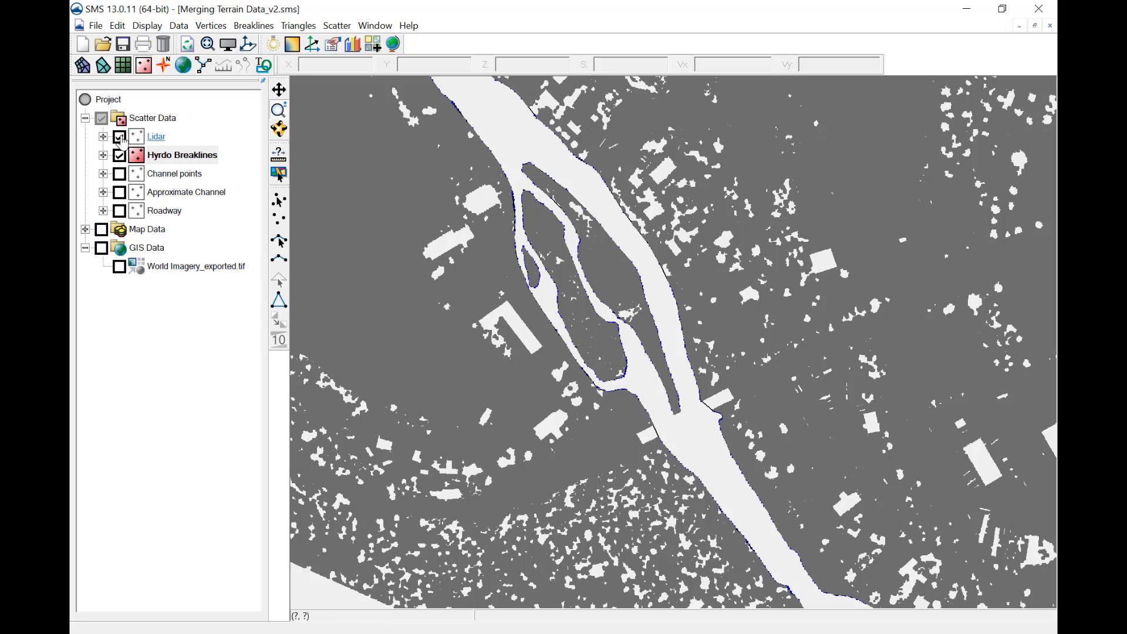
click(119, 137)
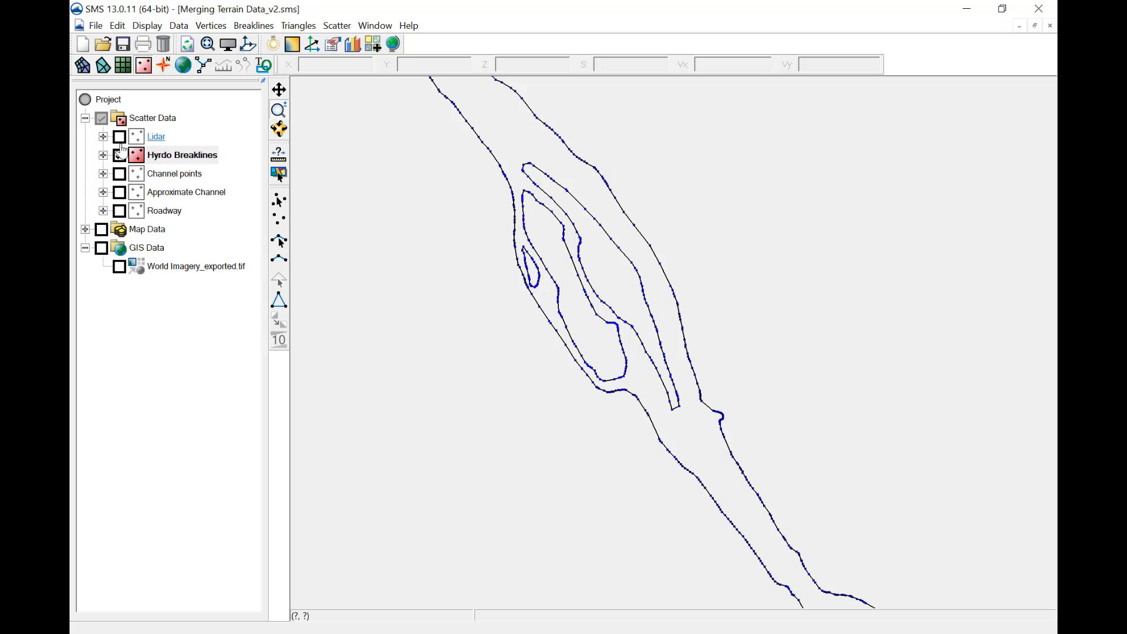
- Display Channel points and Approximate Channel, zoomed out and centred on the whole river reach
click(120, 174)
click(163, 174)
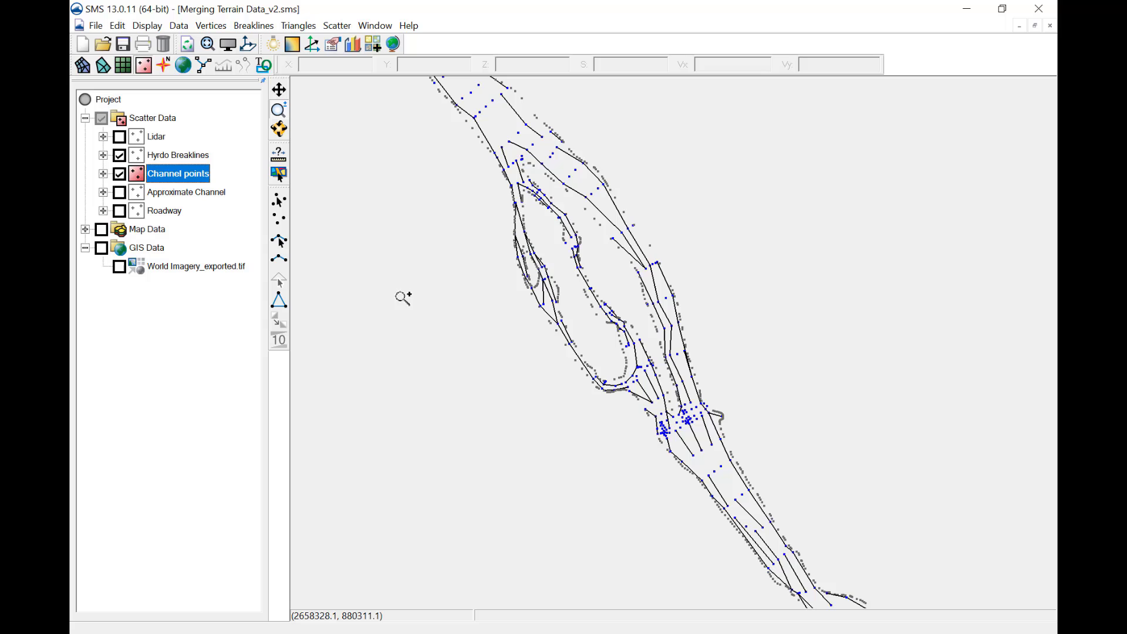
scroll(605, 371, down, 4)
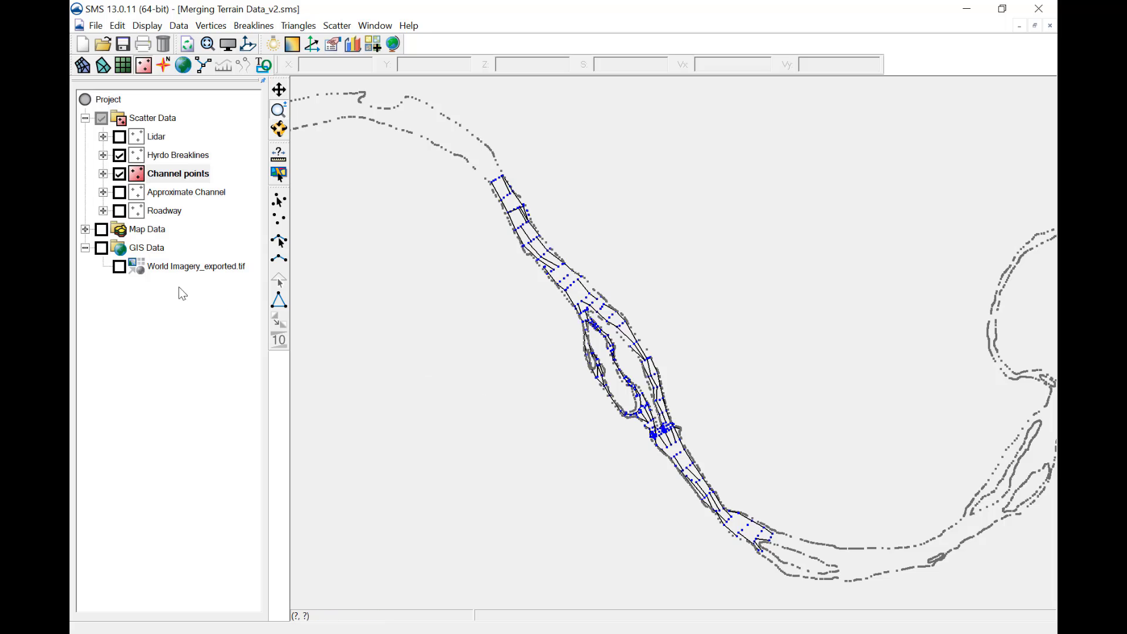
click(121, 195)
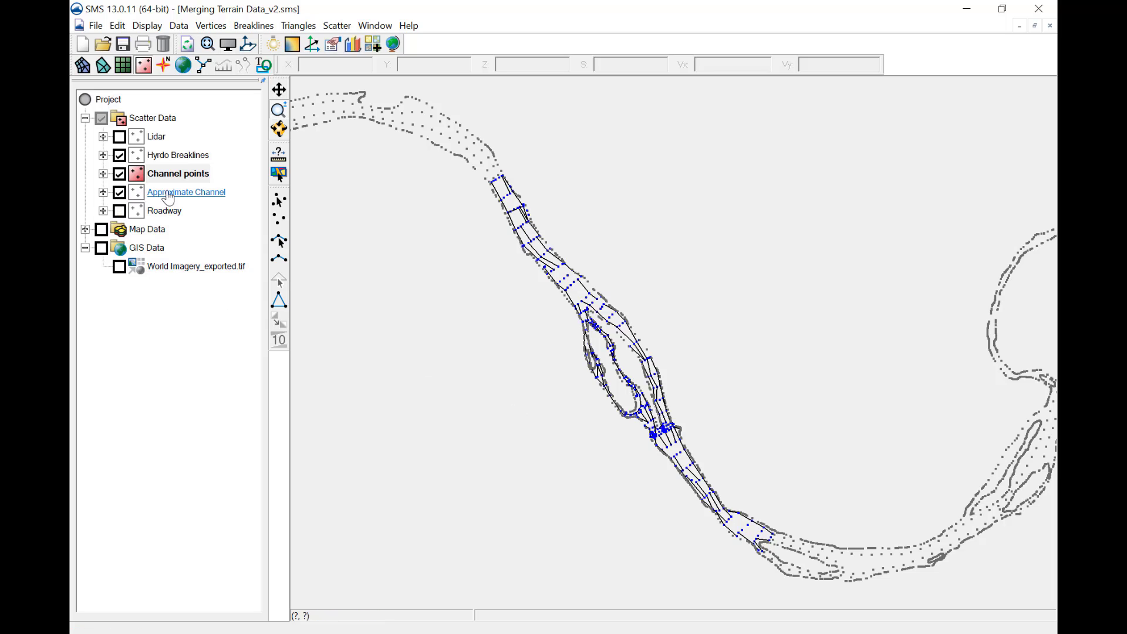
click(169, 193)
scroll(599, 366, down, 5)
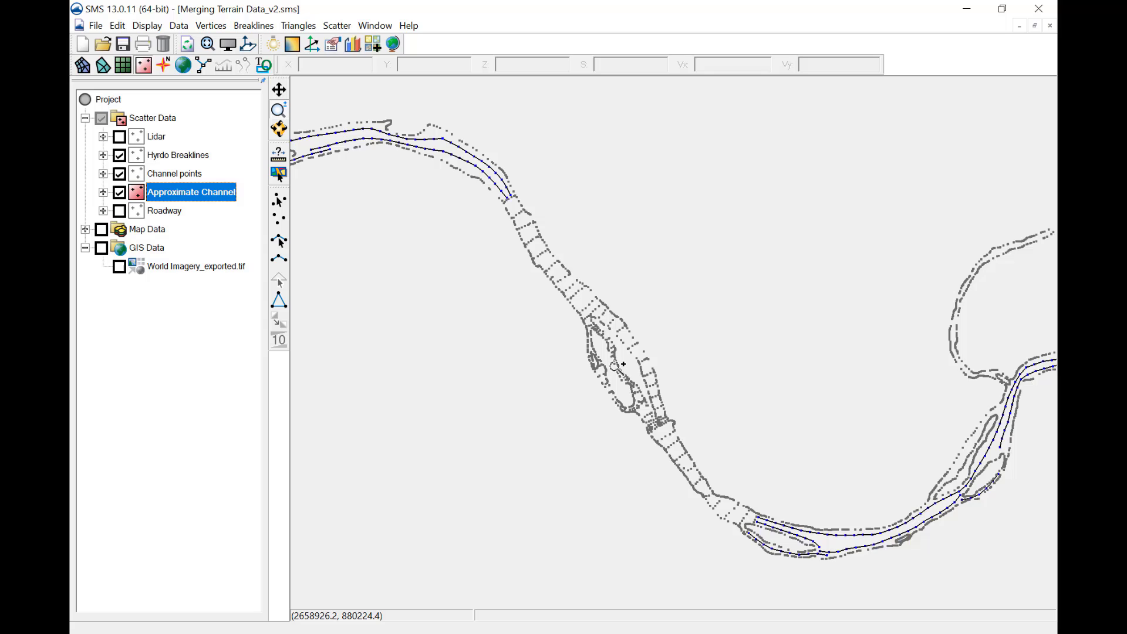
click(606, 376)
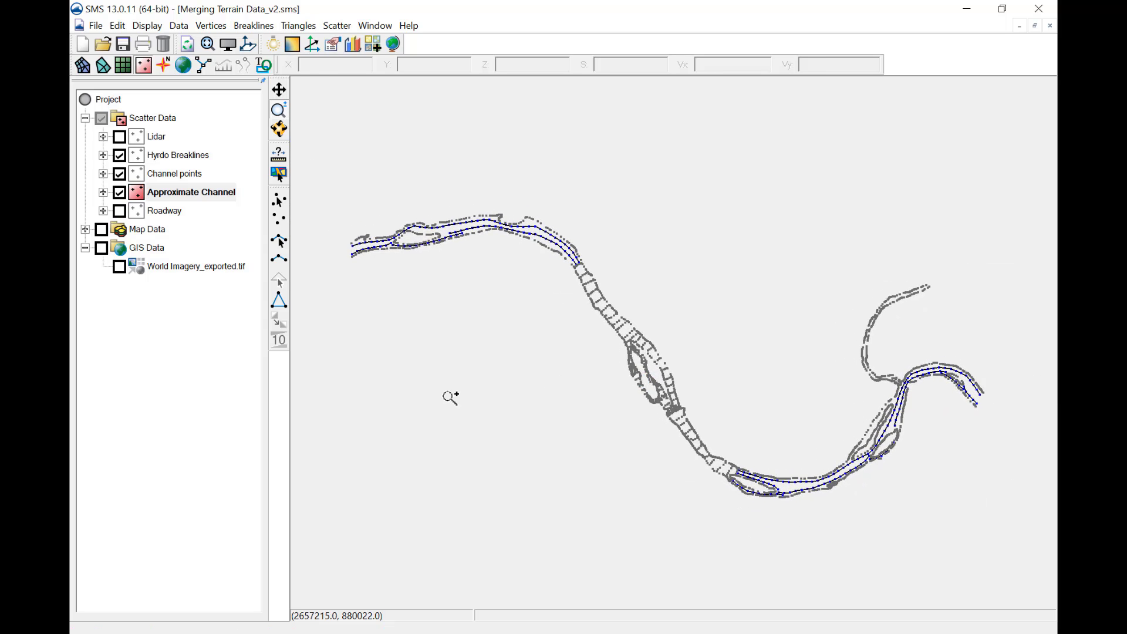
- Show the Roadway set with scatter triangles, zoomed to where the road crosses the river
click(120, 212)
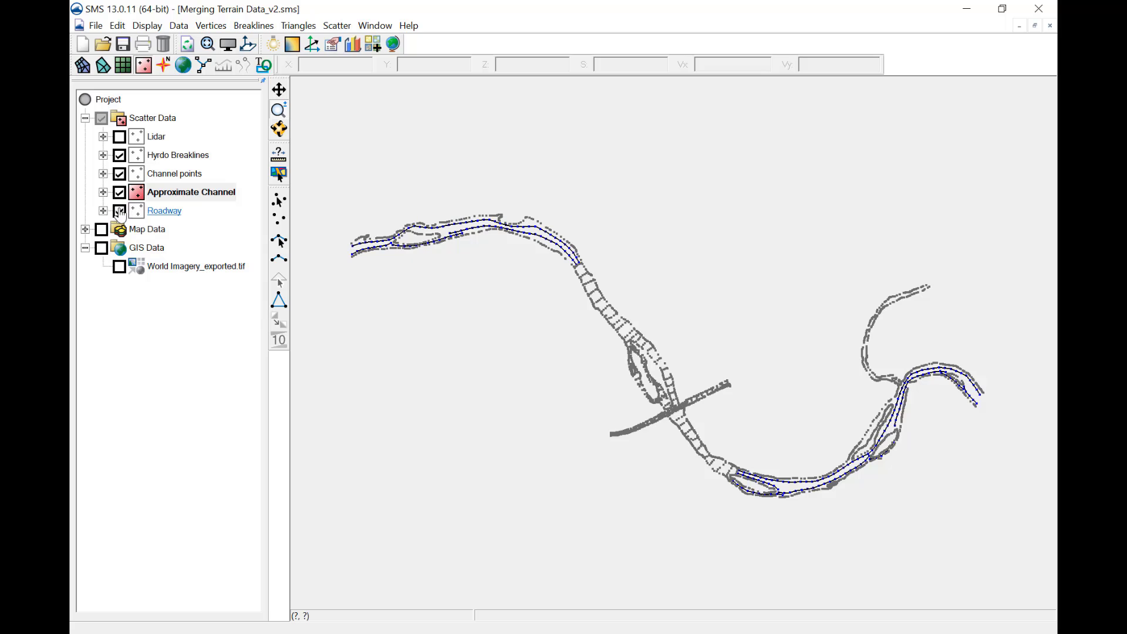
click(165, 211)
drag(587, 351, 744, 459)
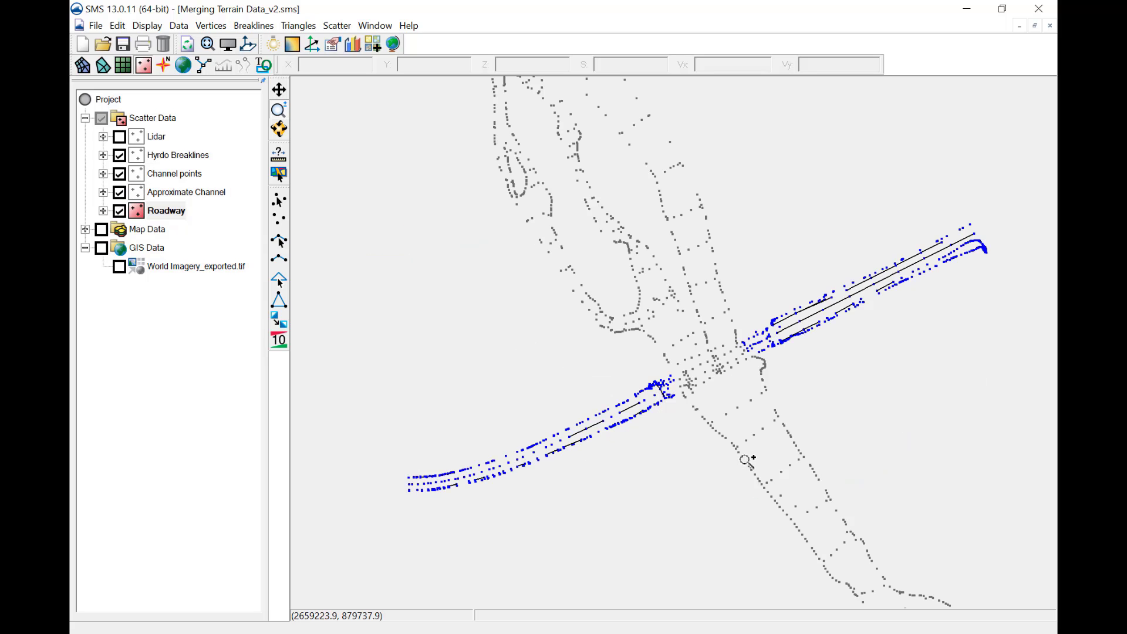
click(229, 45)
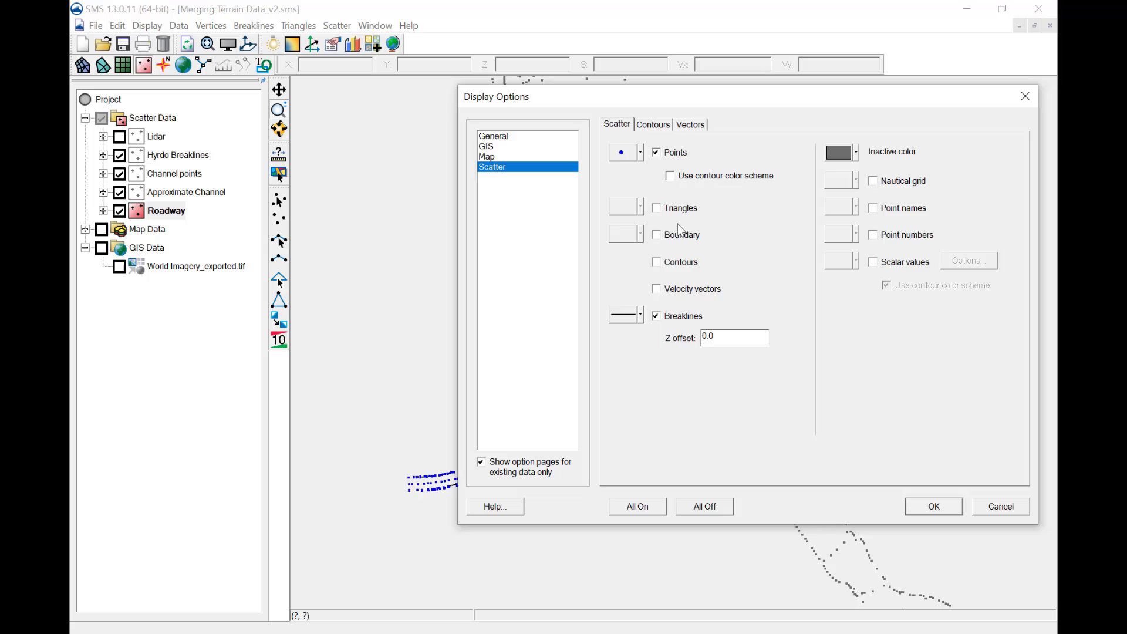
click(675, 207)
click(939, 504)
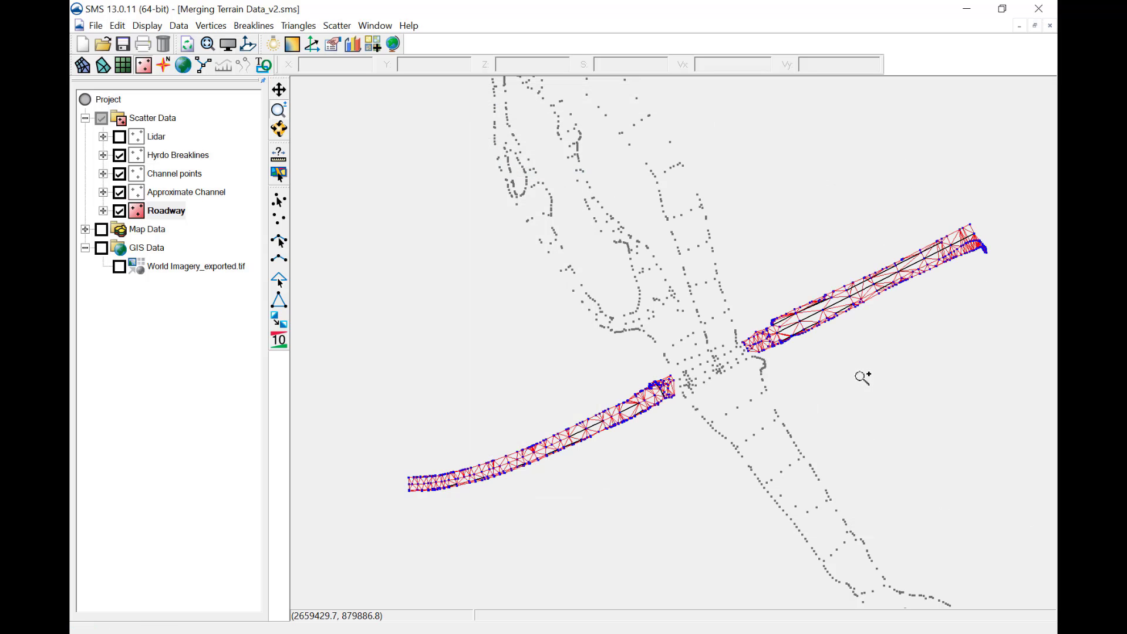
- Shade the Roadway triangles with elevation contours and frame the whole Roadway set
click(227, 44)
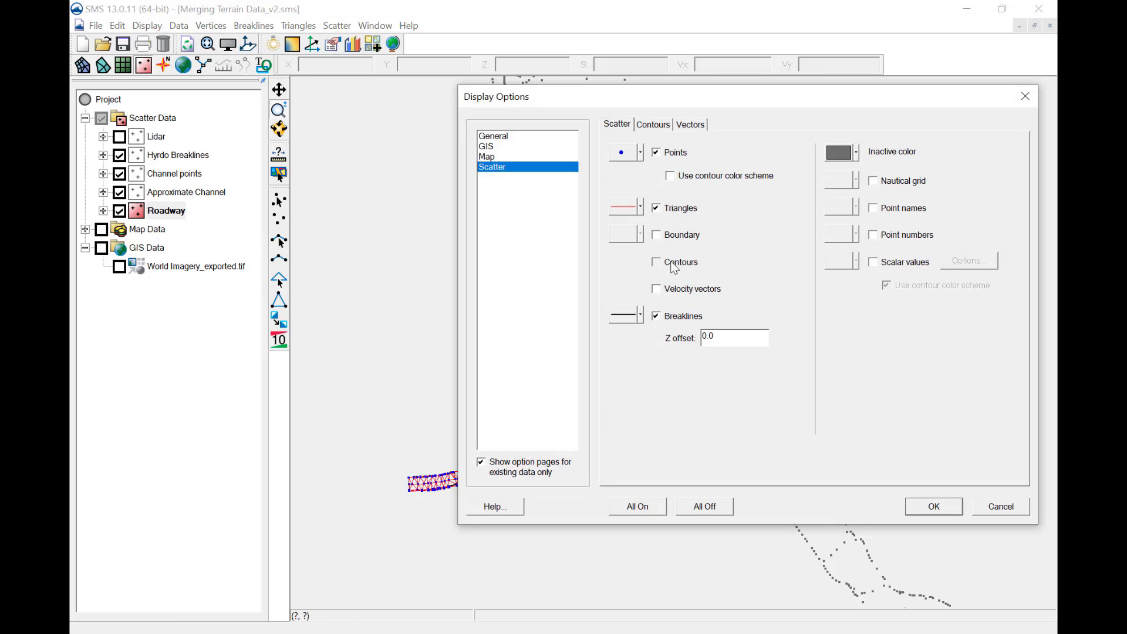
click(672, 258)
click(933, 505)
drag(623, 350, 702, 427)
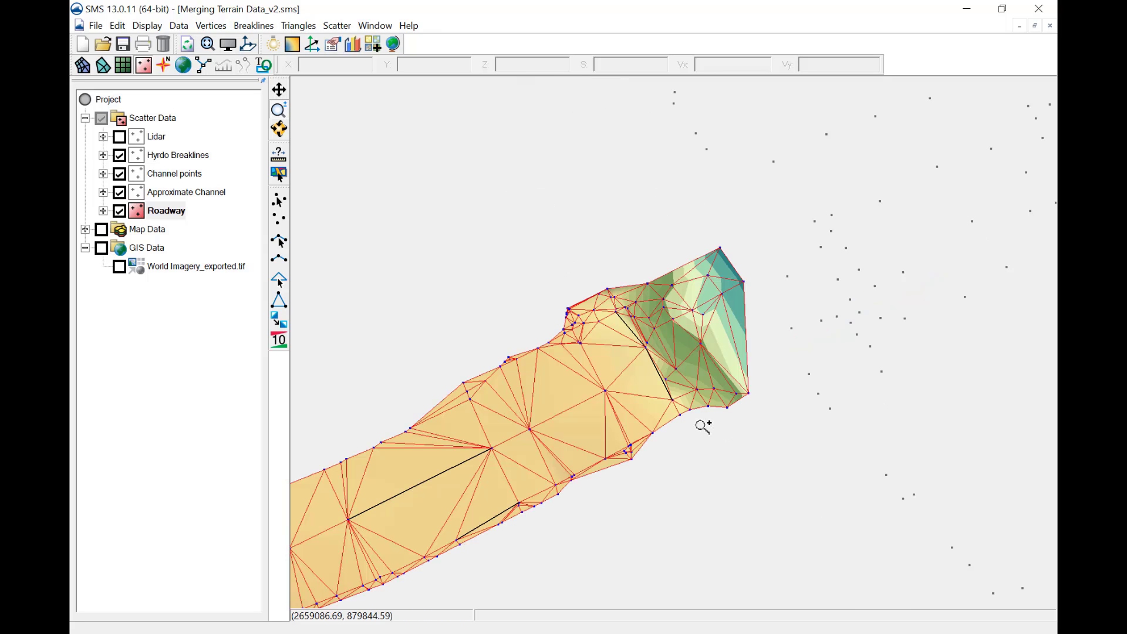
right_click(166, 210)
click(229, 379)
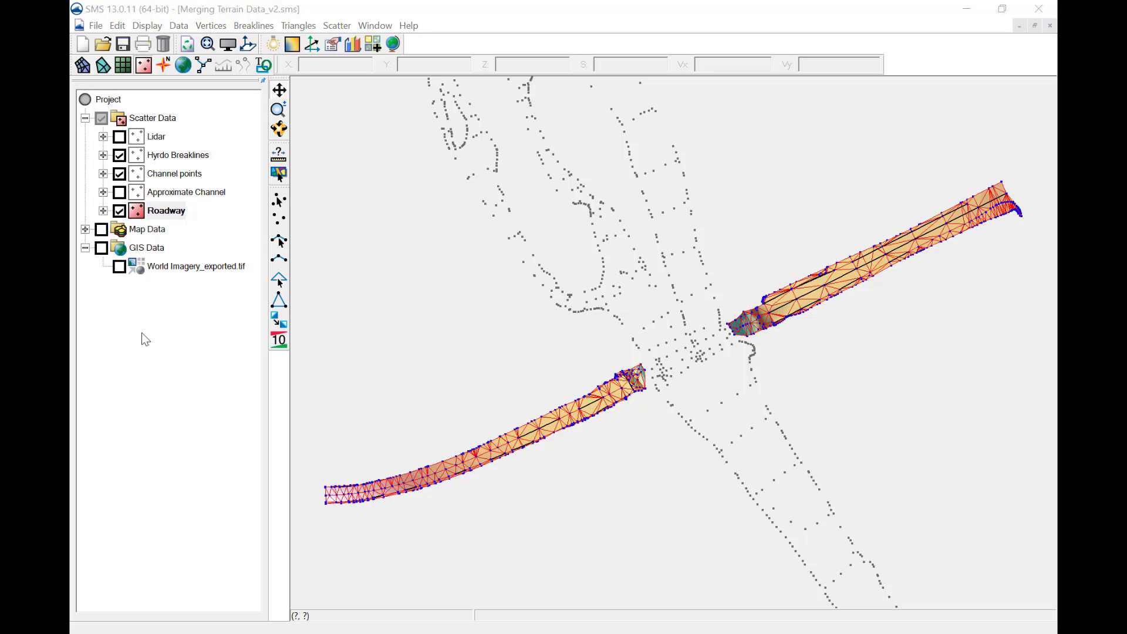
- Turn contour shading off and hide the Roadway set
click(229, 46)
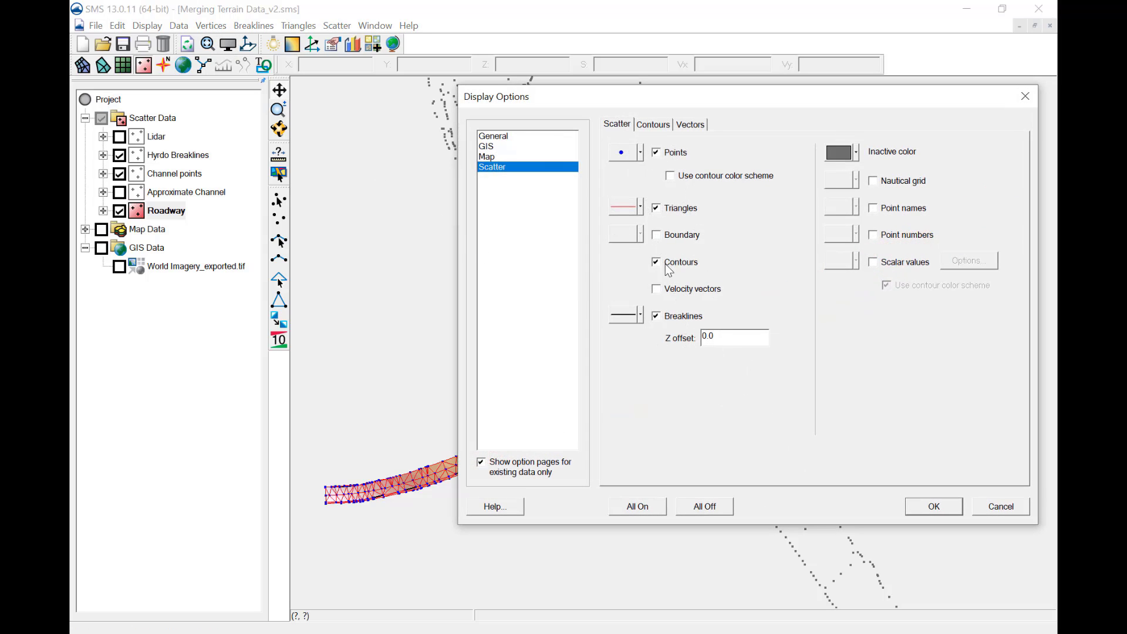
click(667, 267)
click(938, 506)
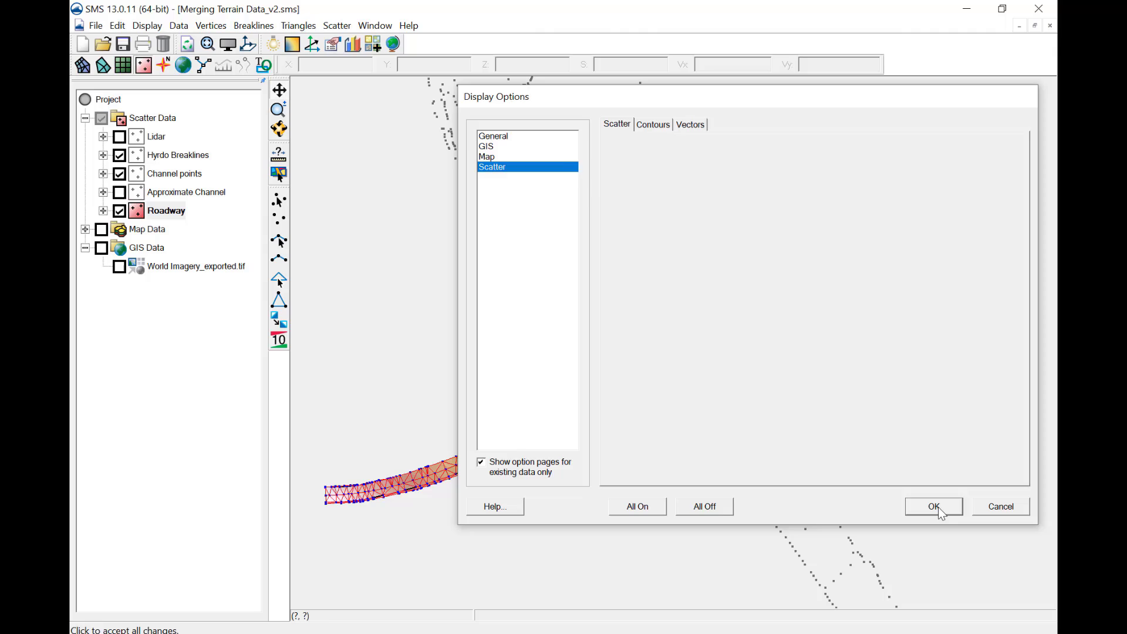
click(119, 211)
- Delete the 398 long stray triangles spanning the Approximate Channel set
click(154, 192)
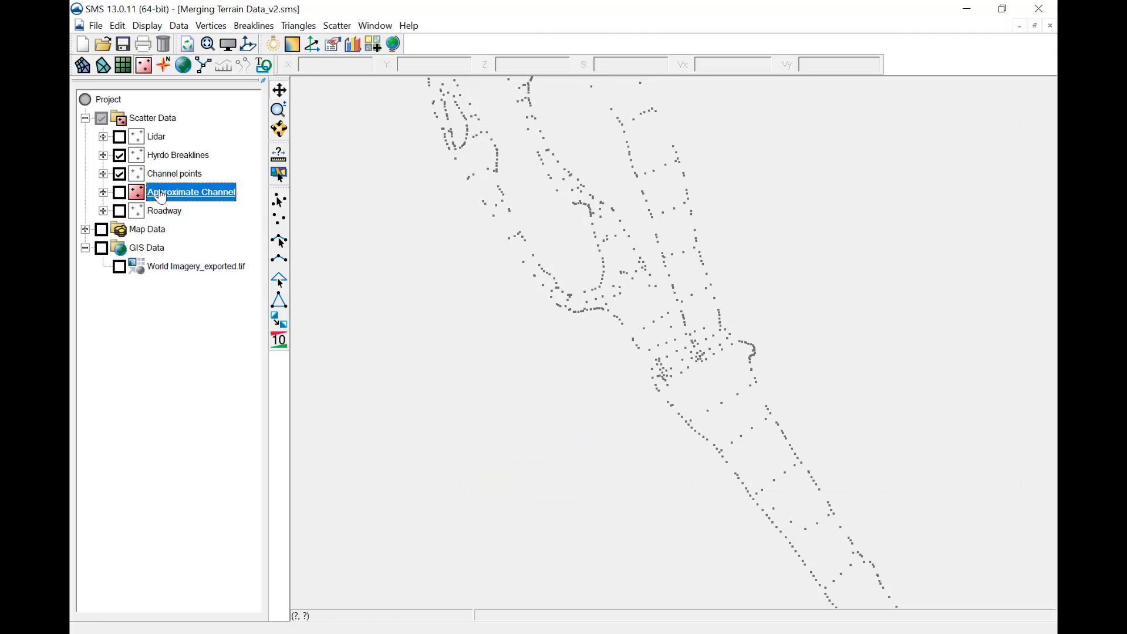
click(120, 194)
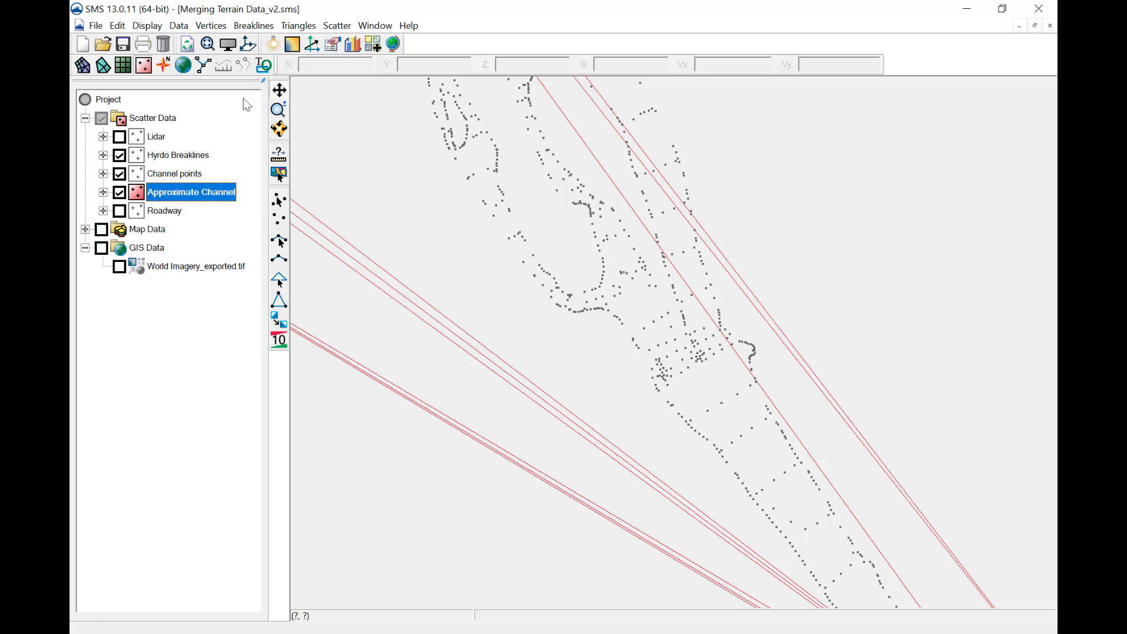
click(247, 47)
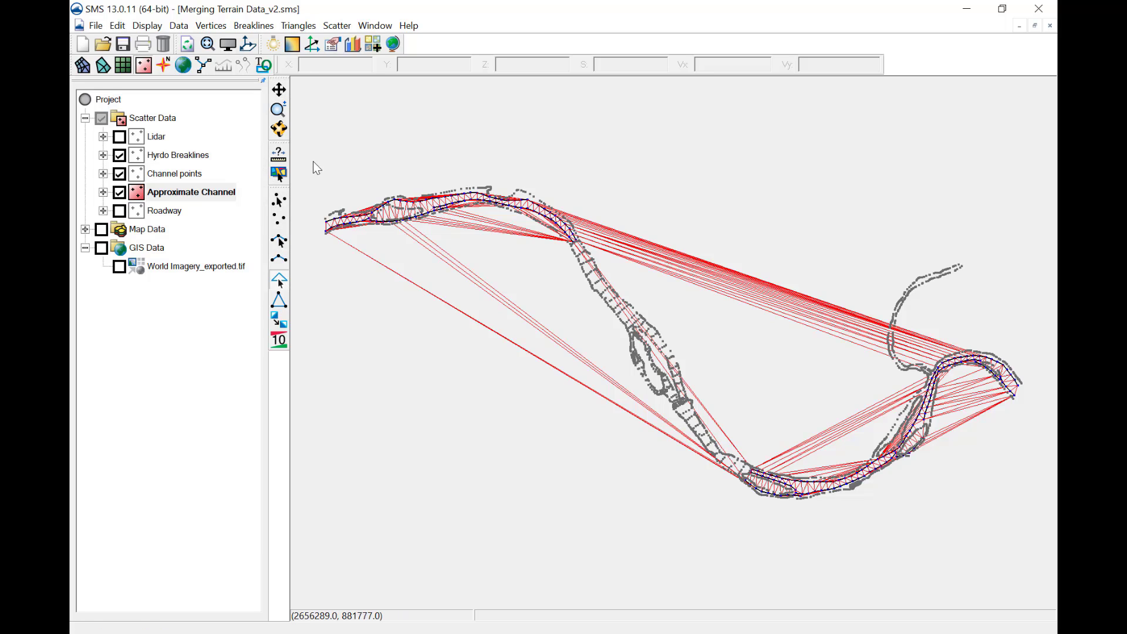
drag(313, 152, 1030, 533)
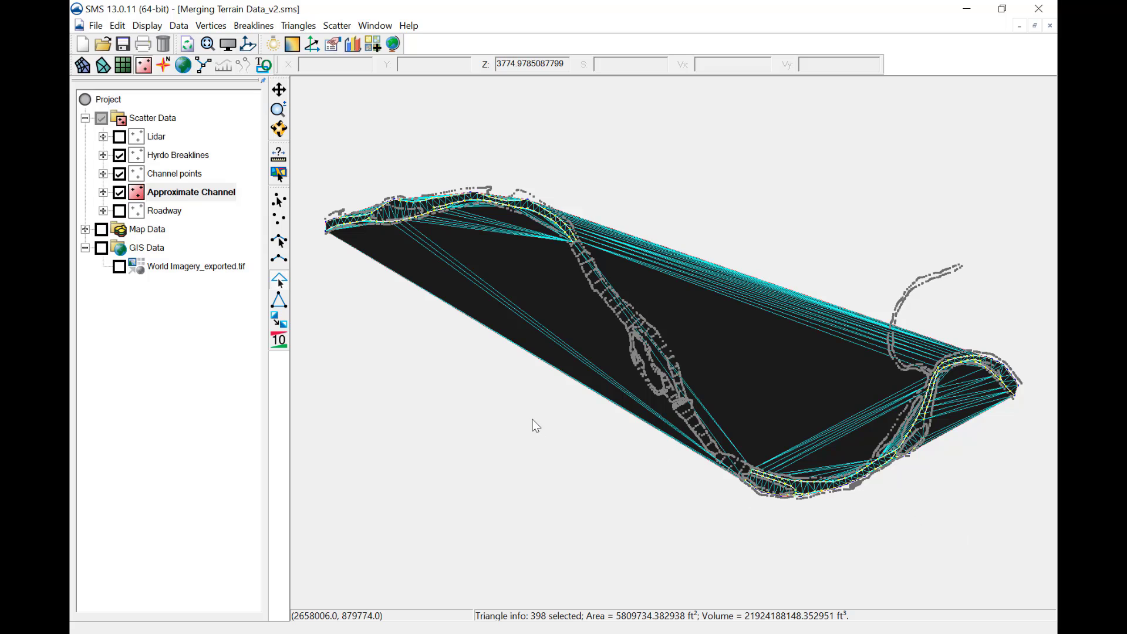
key(Delete)
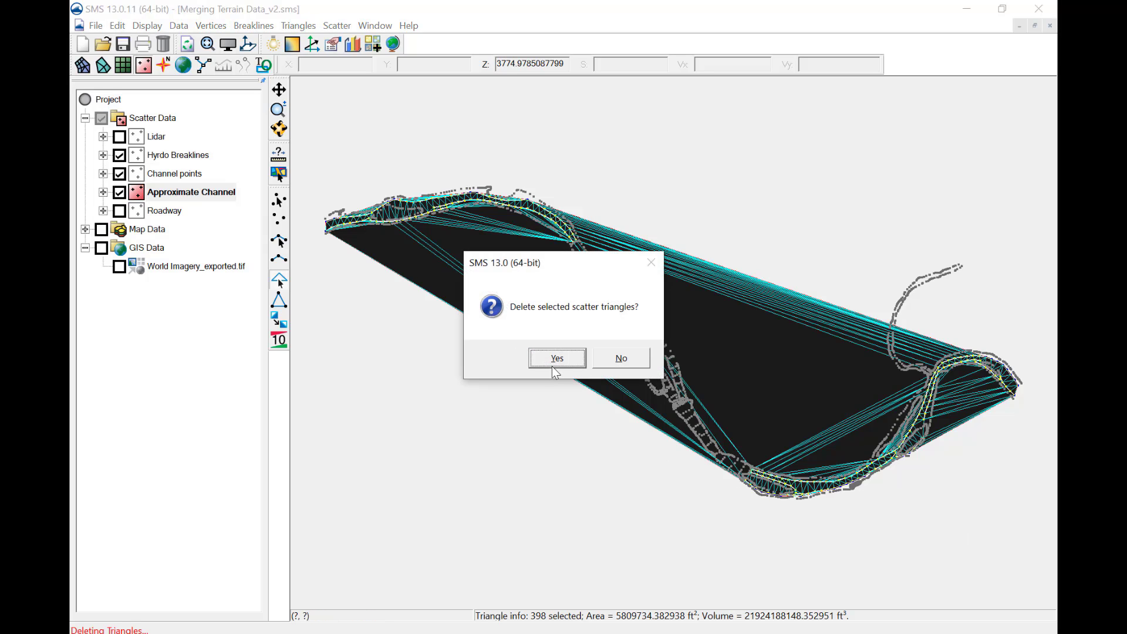
click(556, 358)
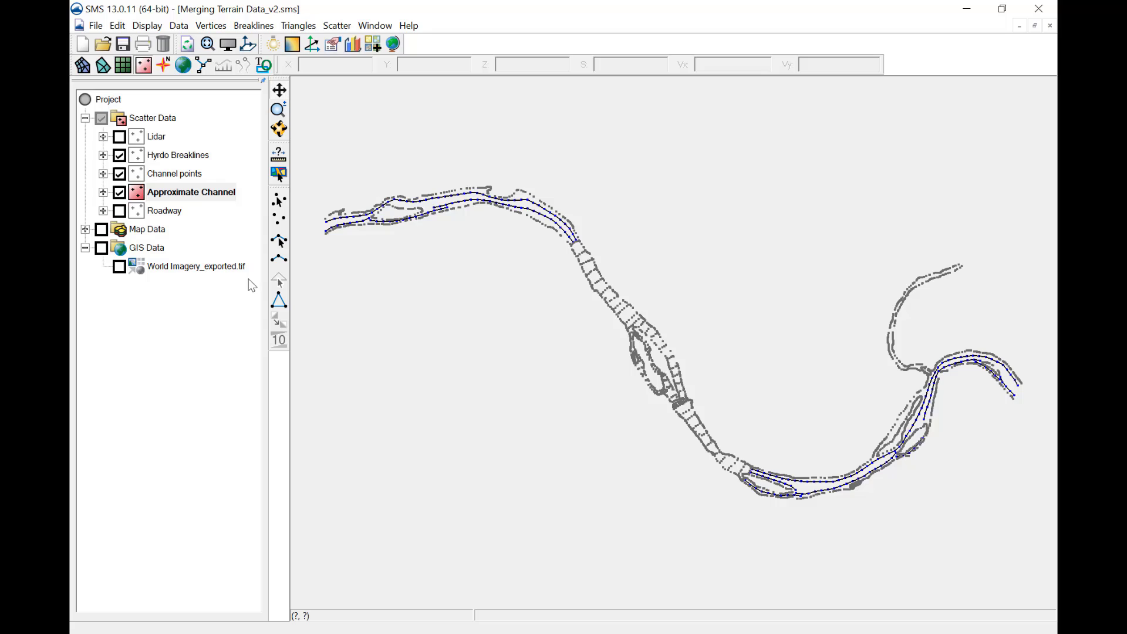
- Hide Approximate Channel and Channel points, leaving Hyrdo Breaklines active and visible
click(176, 173)
click(120, 193)
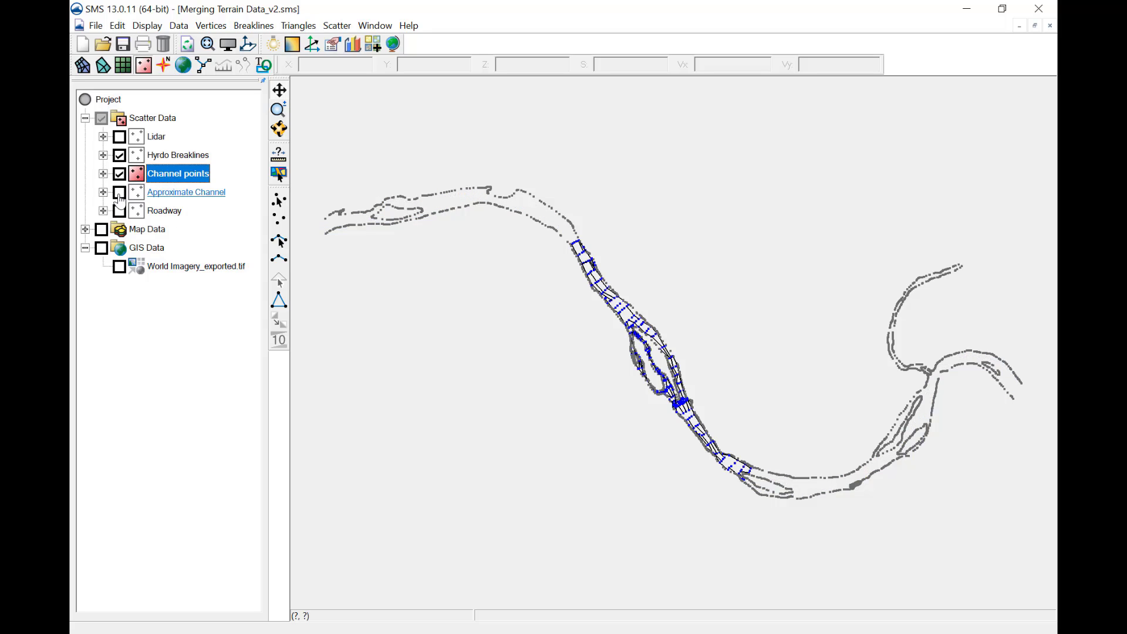
click(156, 156)
click(120, 175)
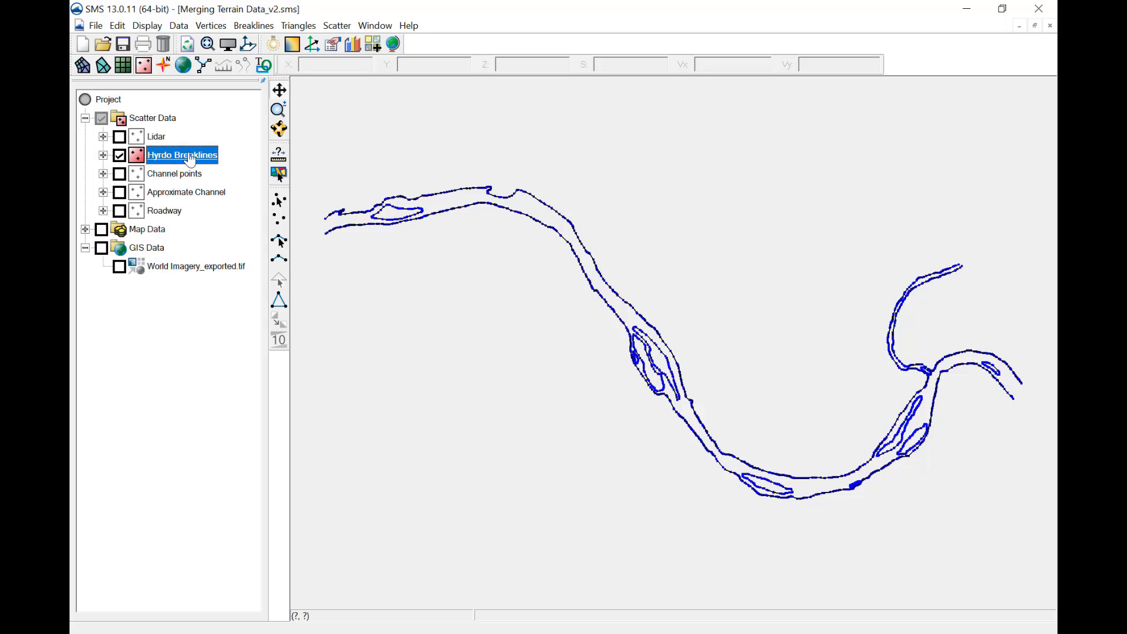
- Merge Lidar, Hyrdo Breaklines, Channel points and Approximate Channel via Merge Sets into Merge1 (8946692 vertices)
click(338, 26)
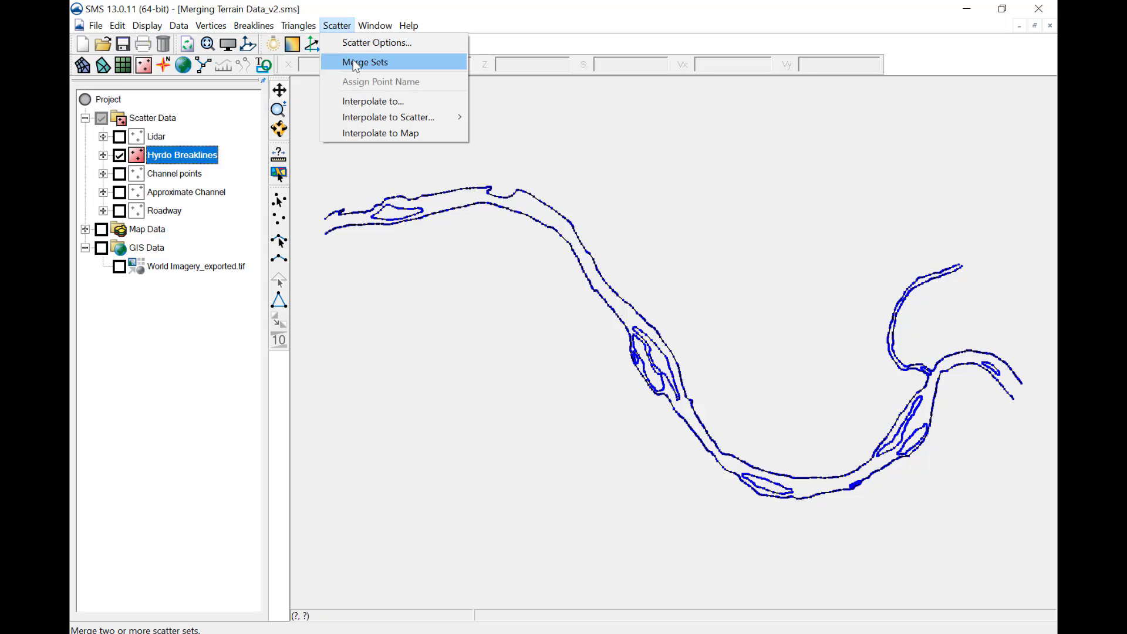
click(392, 61)
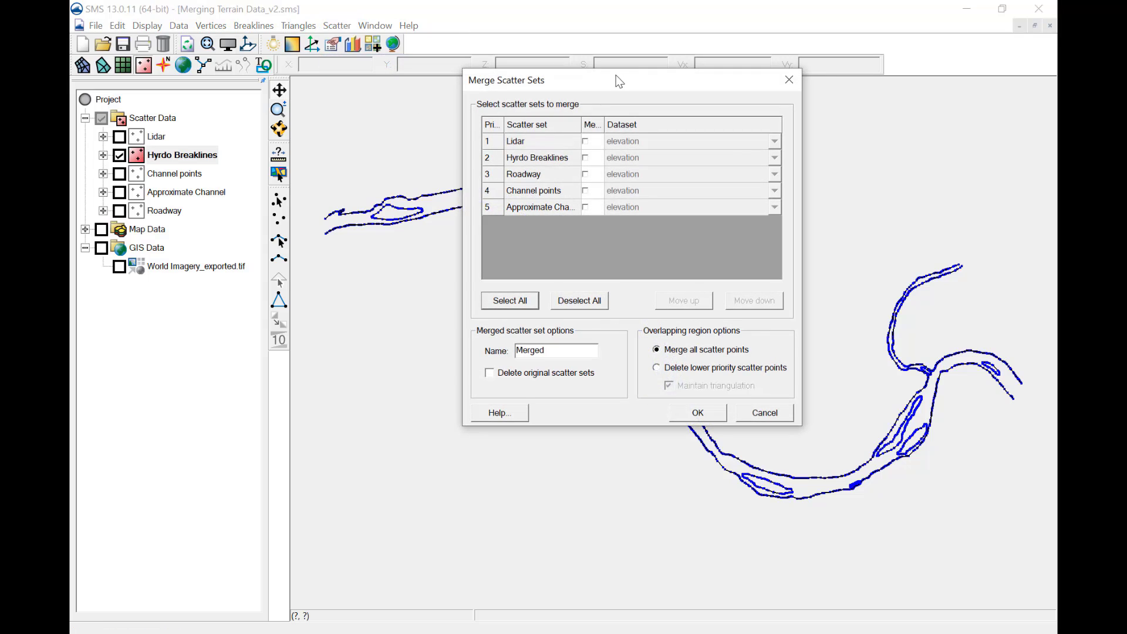
drag(619, 81, 575, 112)
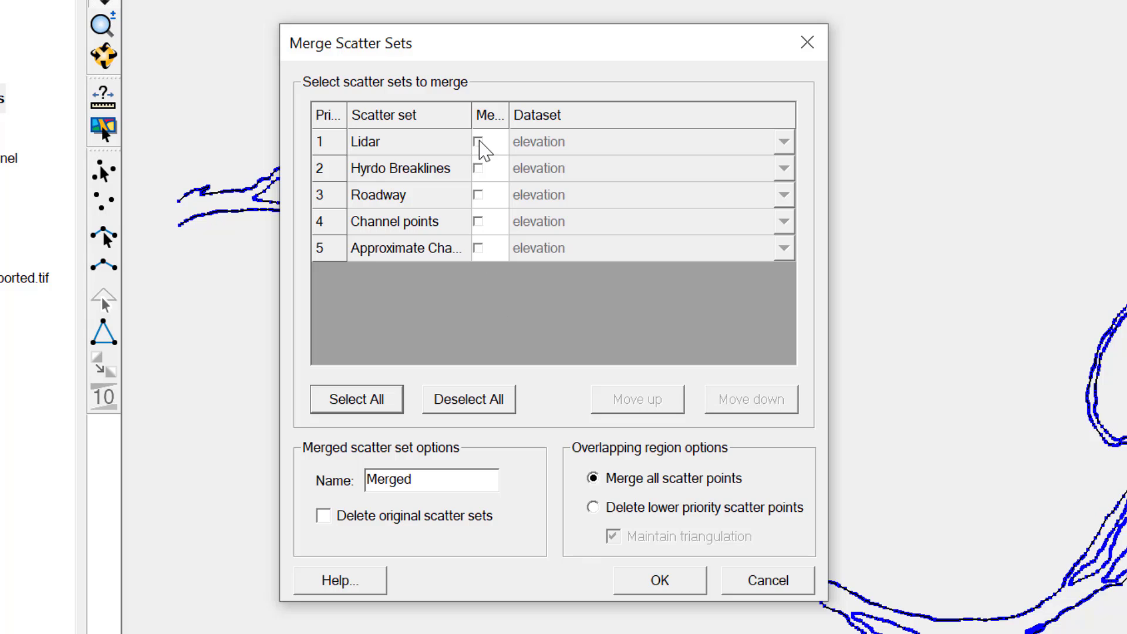
click(478, 142)
click(479, 169)
click(479, 222)
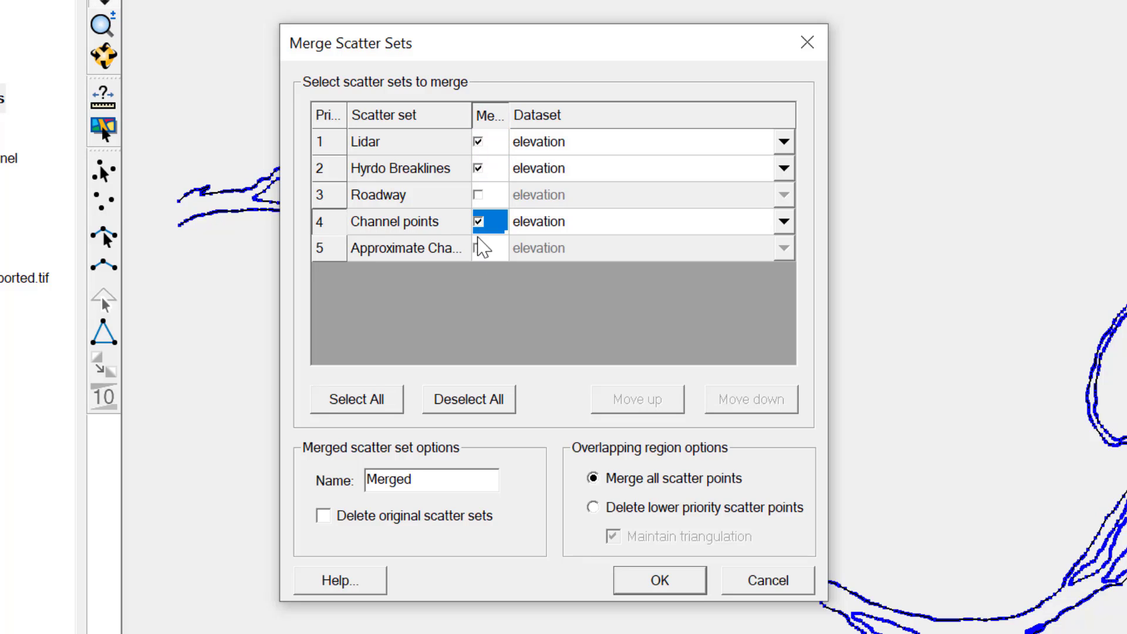
click(478, 248)
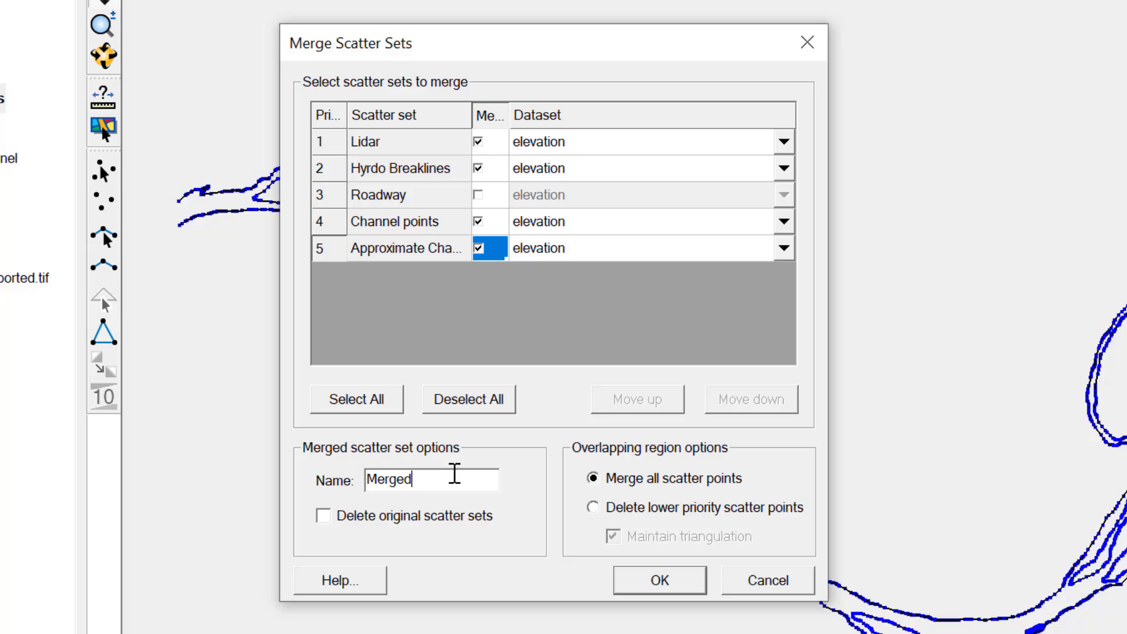
drag(455, 473, 297, 480)
text(Me)
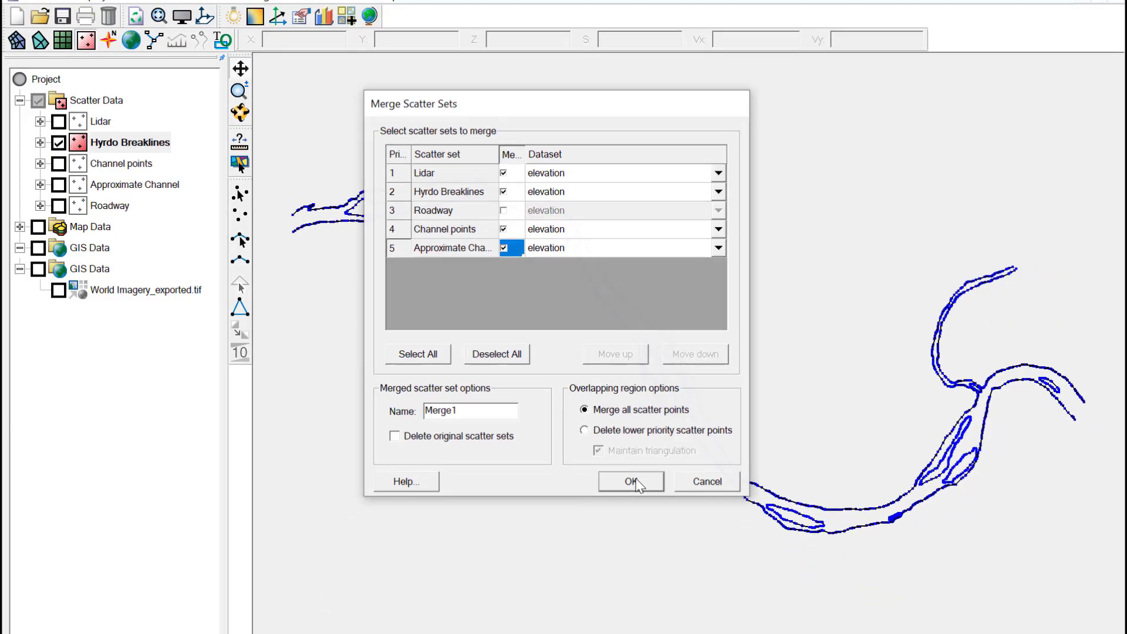
click(663, 581)
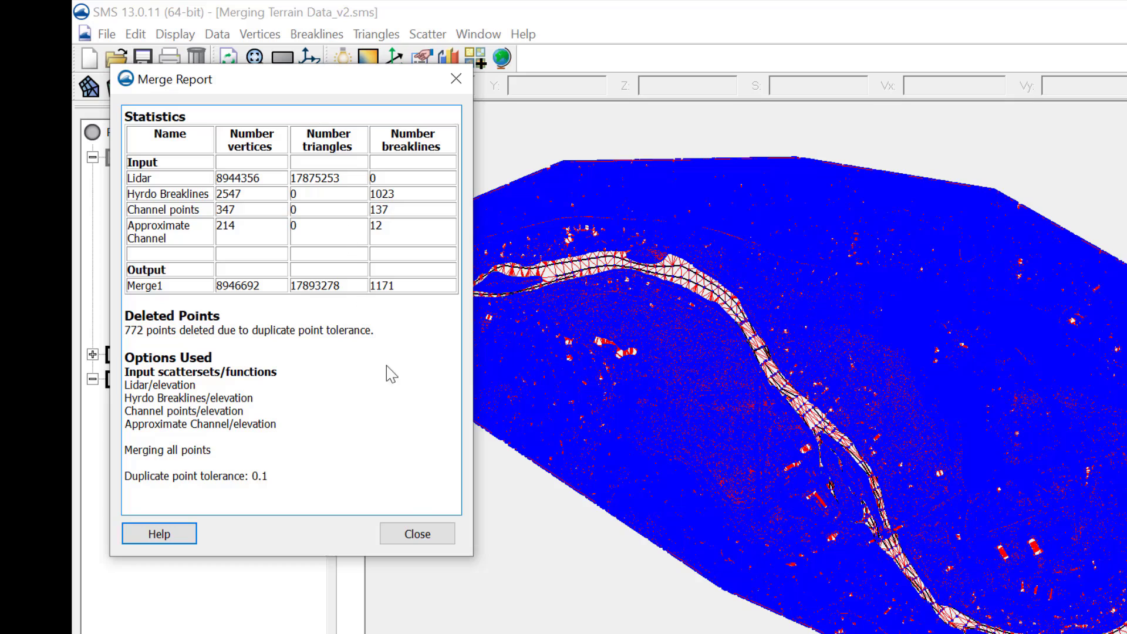
- Start a new merge of Roadway and Merge1, deleting lower-priority points where sets overlap
click(413, 536)
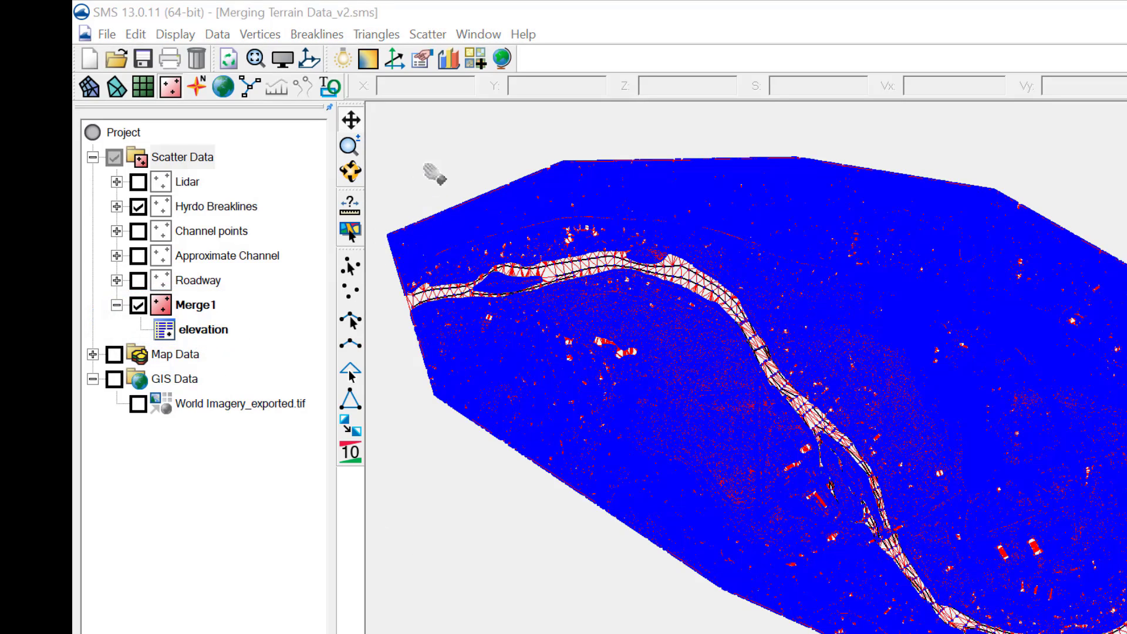
click(430, 35)
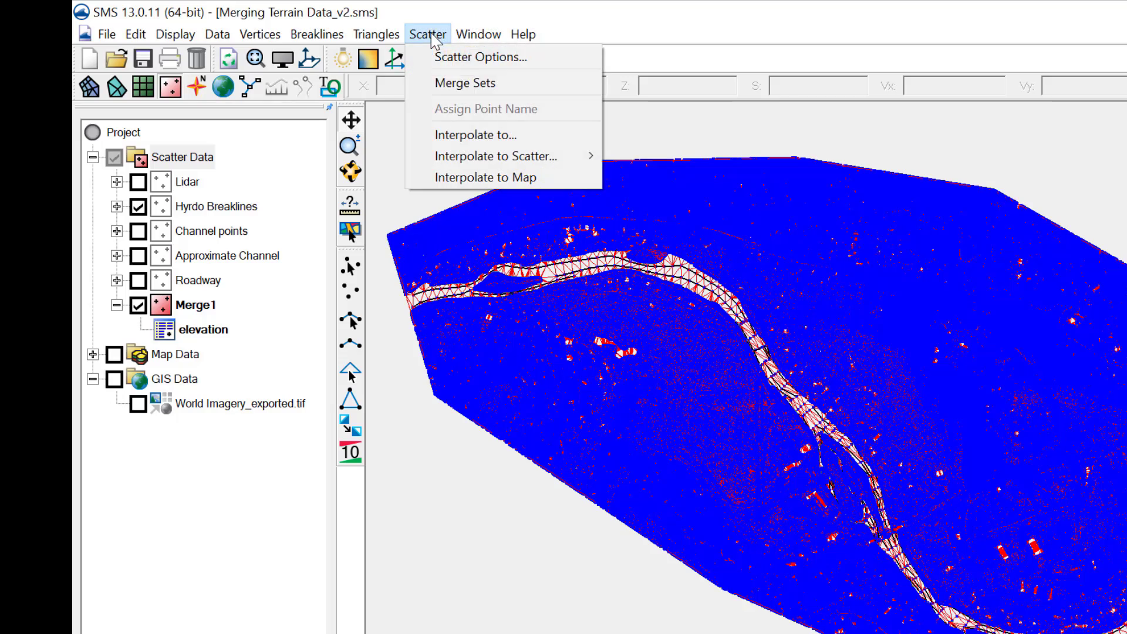
click(509, 94)
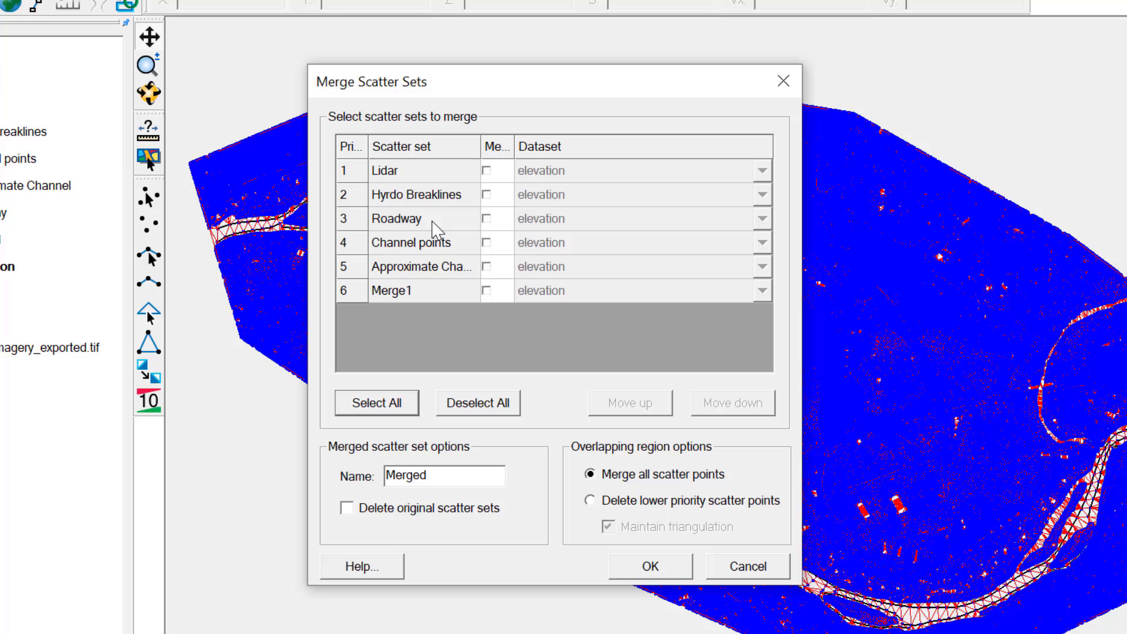
click(487, 219)
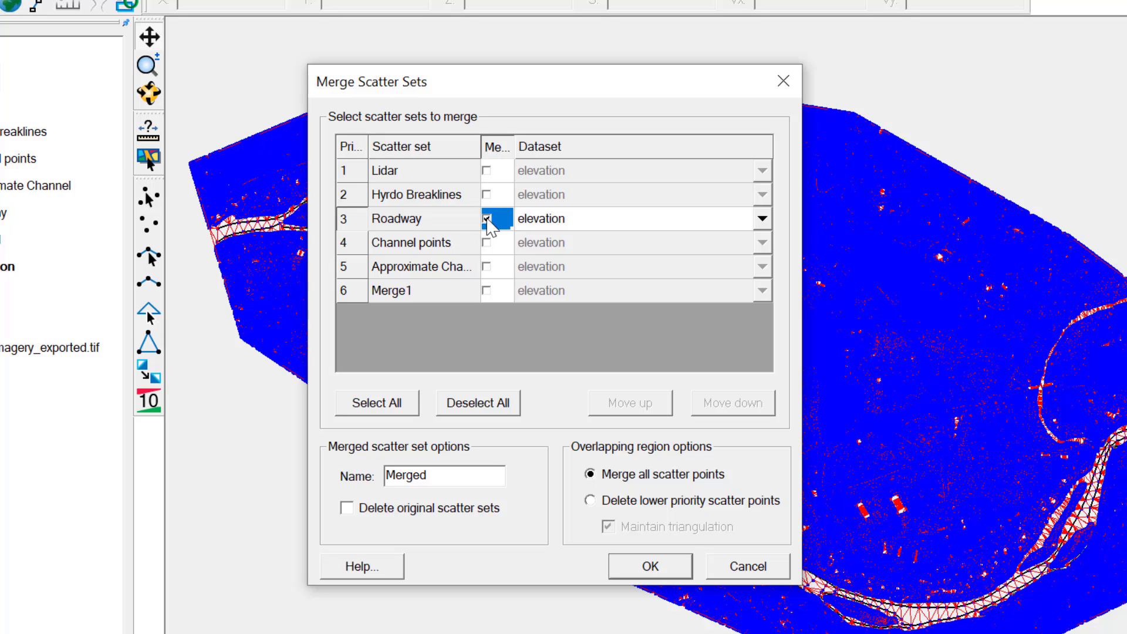
click(487, 291)
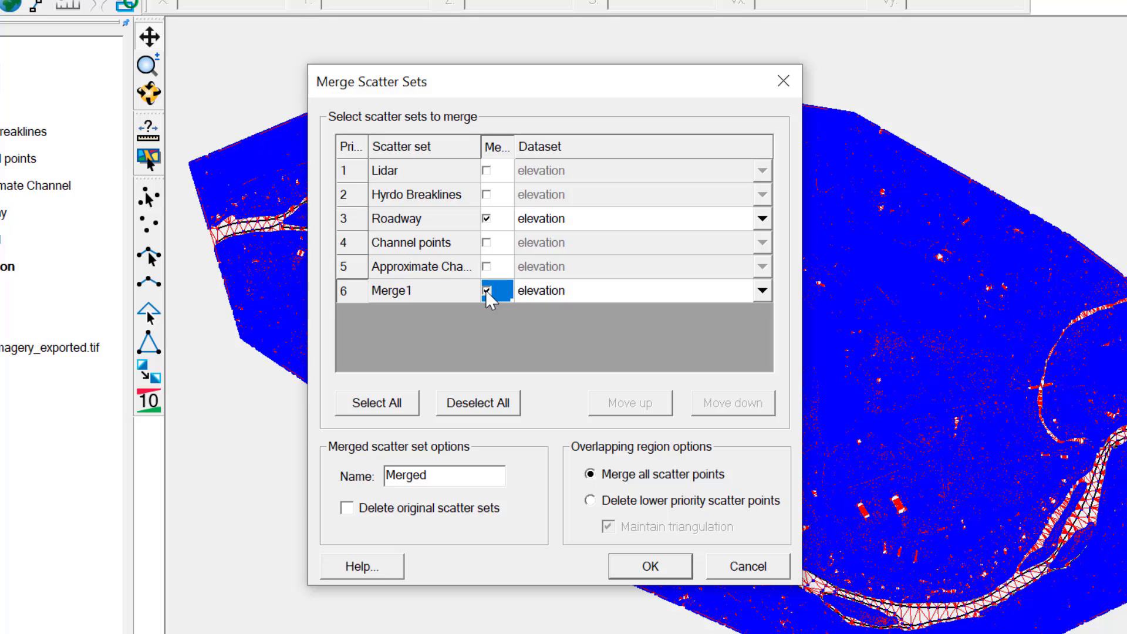
click(590, 500)
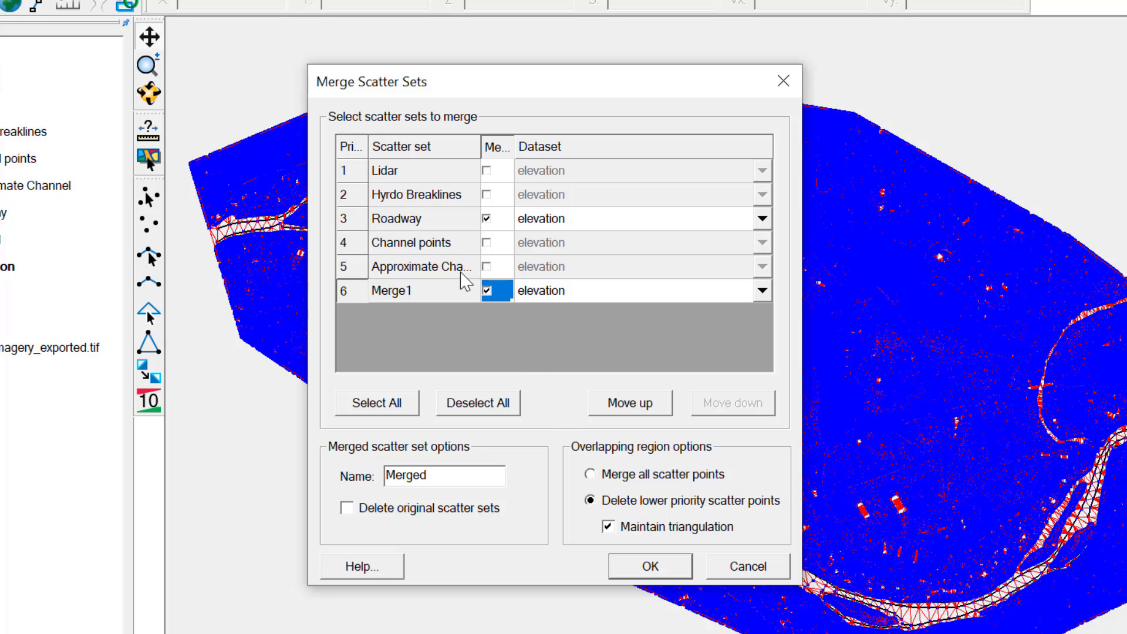
- Keep Roadway's priority above Channel points, name the result Merge2, and run the merge
click(444, 220)
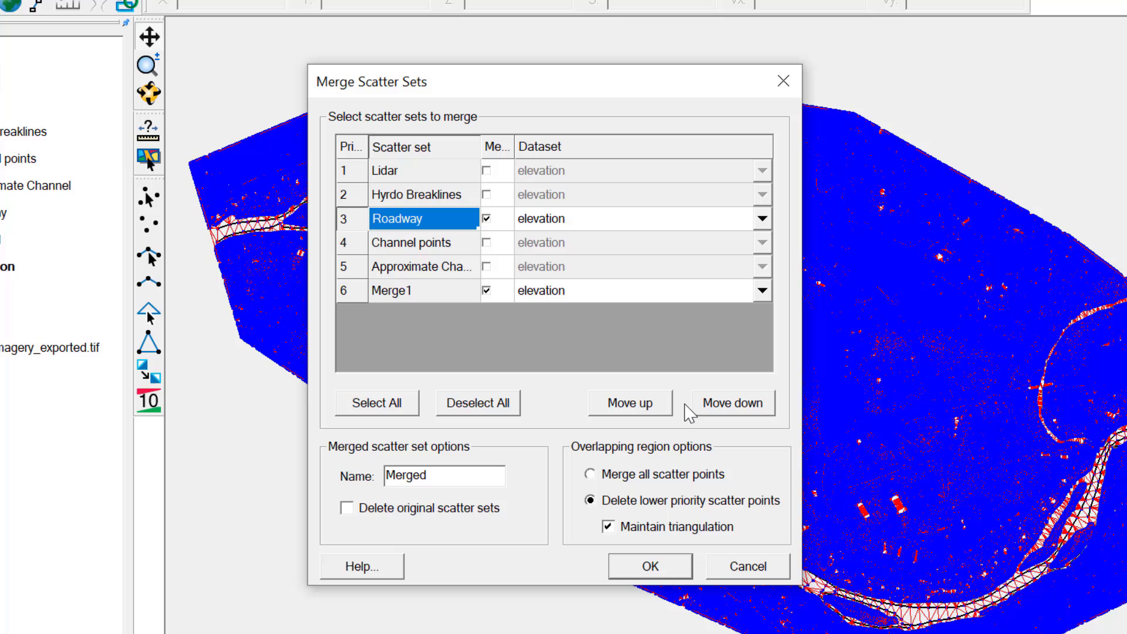
click(726, 406)
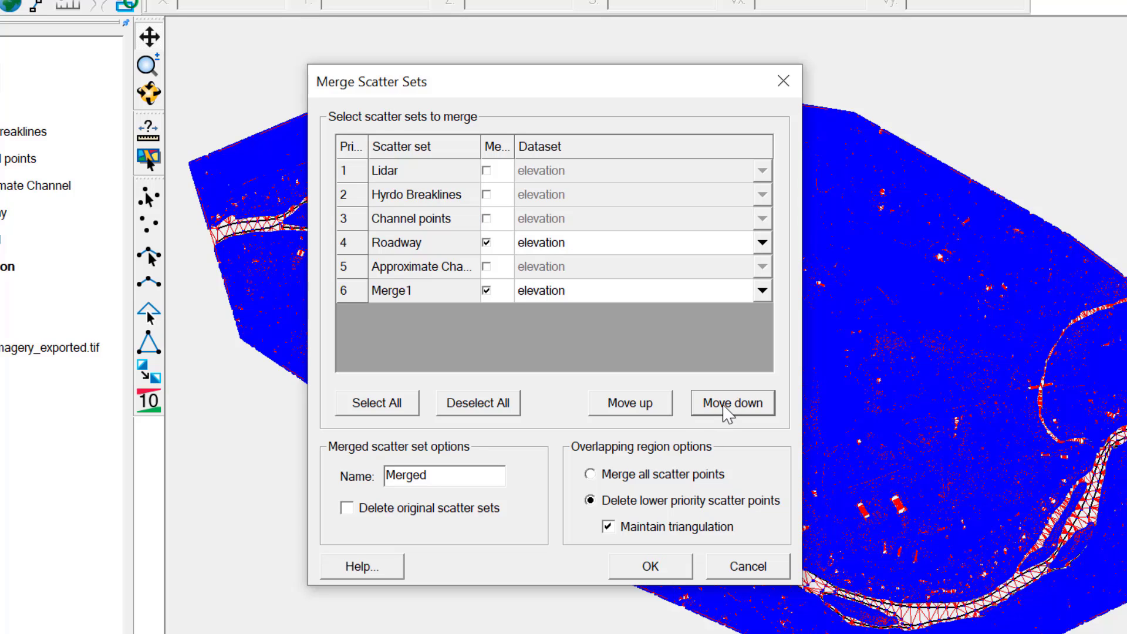
click(646, 409)
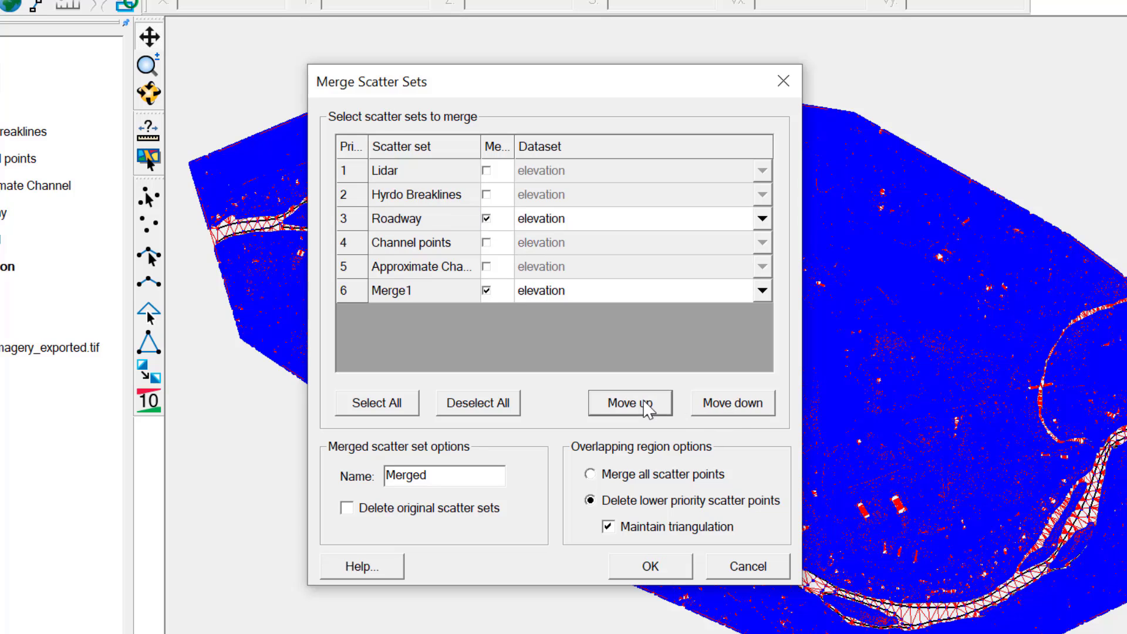
drag(422, 475, 372, 475)
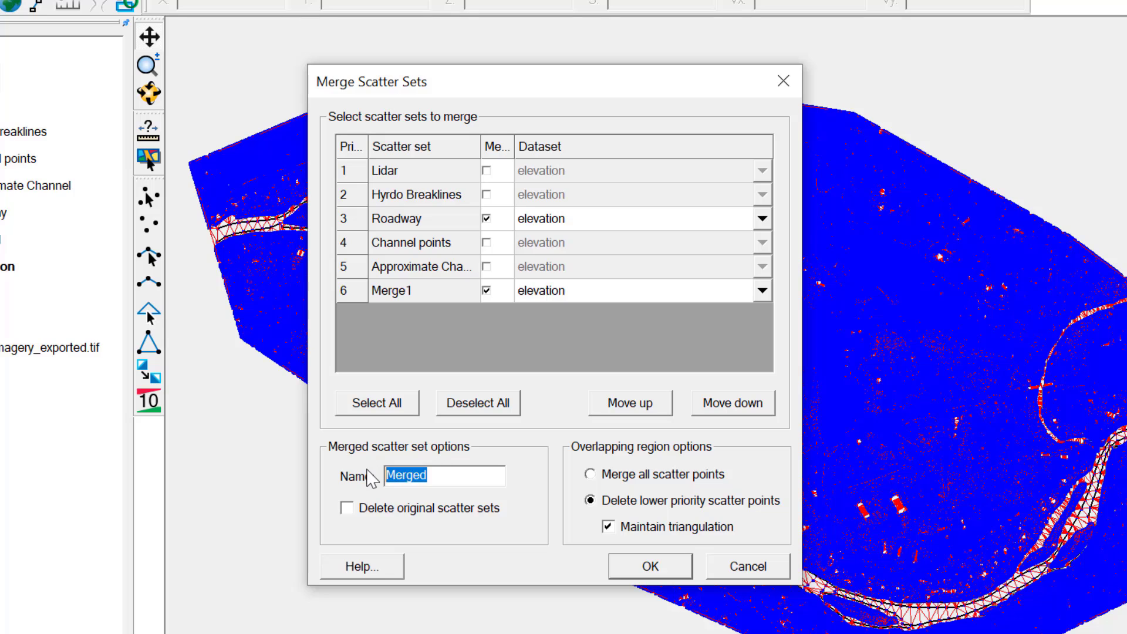
text(M)
click(646, 565)
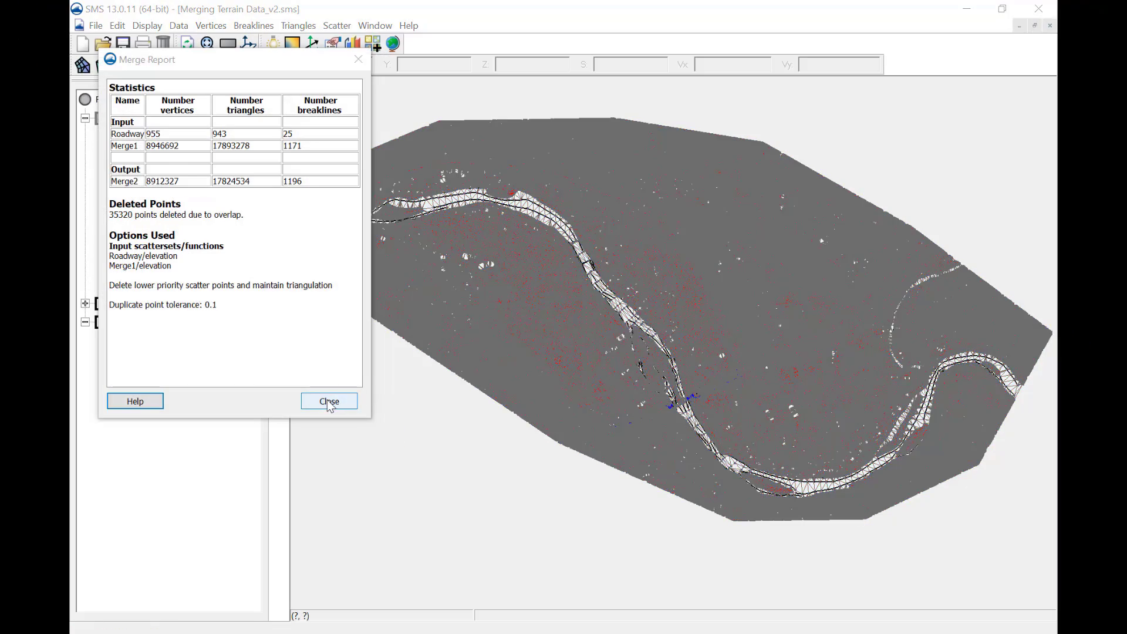
click(329, 403)
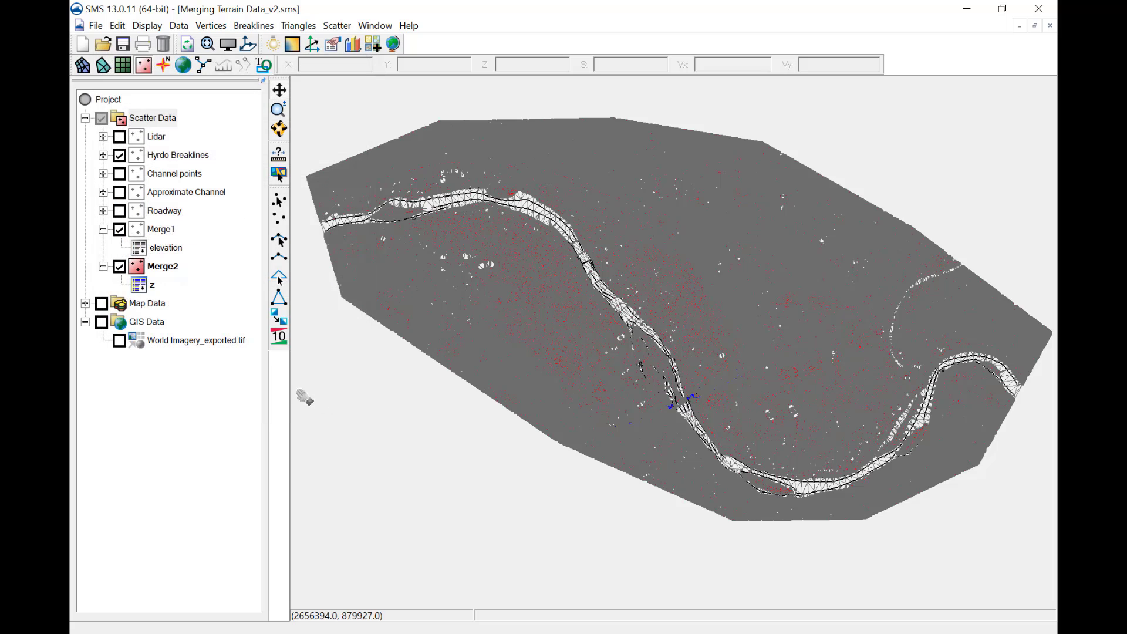
- Show only the Lidar surface, zoomed in on the river bend near the road
click(119, 229)
click(120, 137)
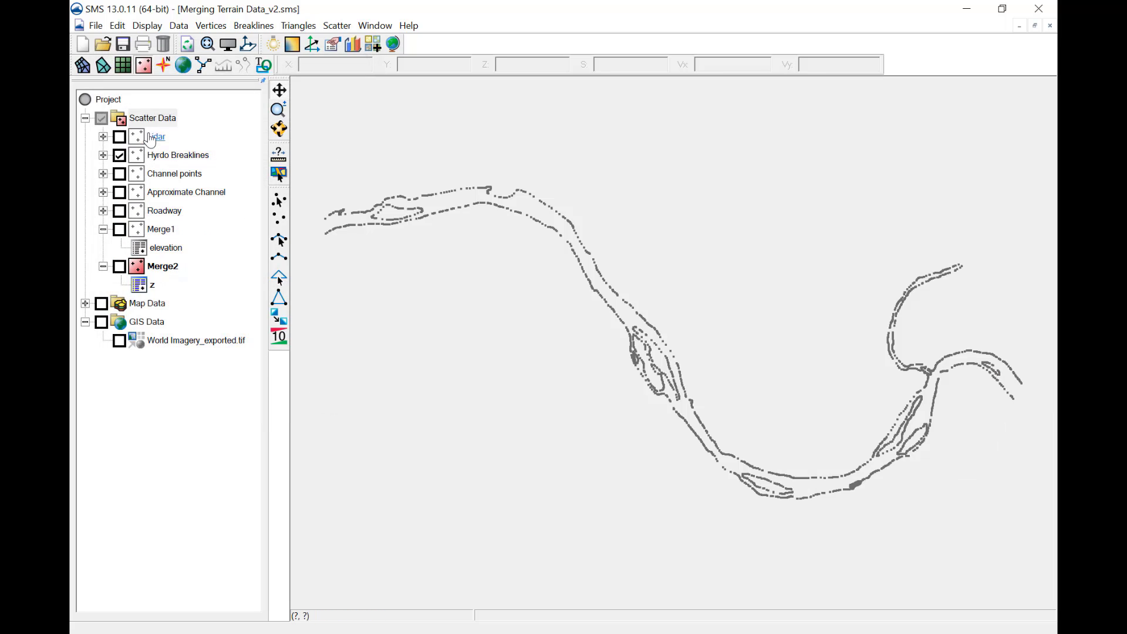
click(119, 136)
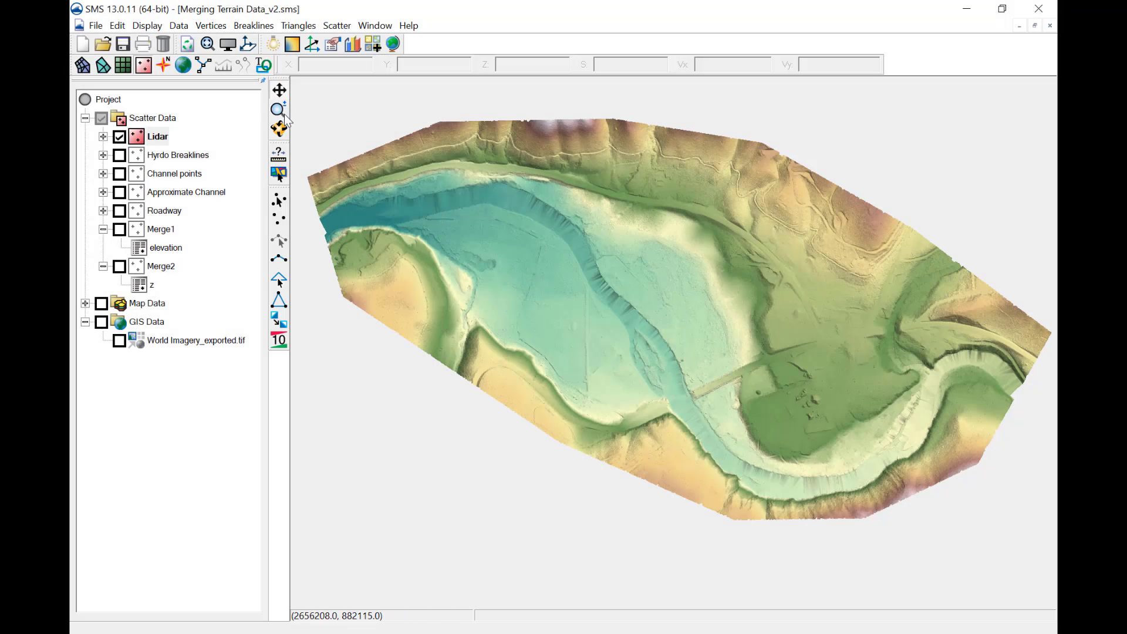
click(279, 109)
drag(613, 322, 794, 486)
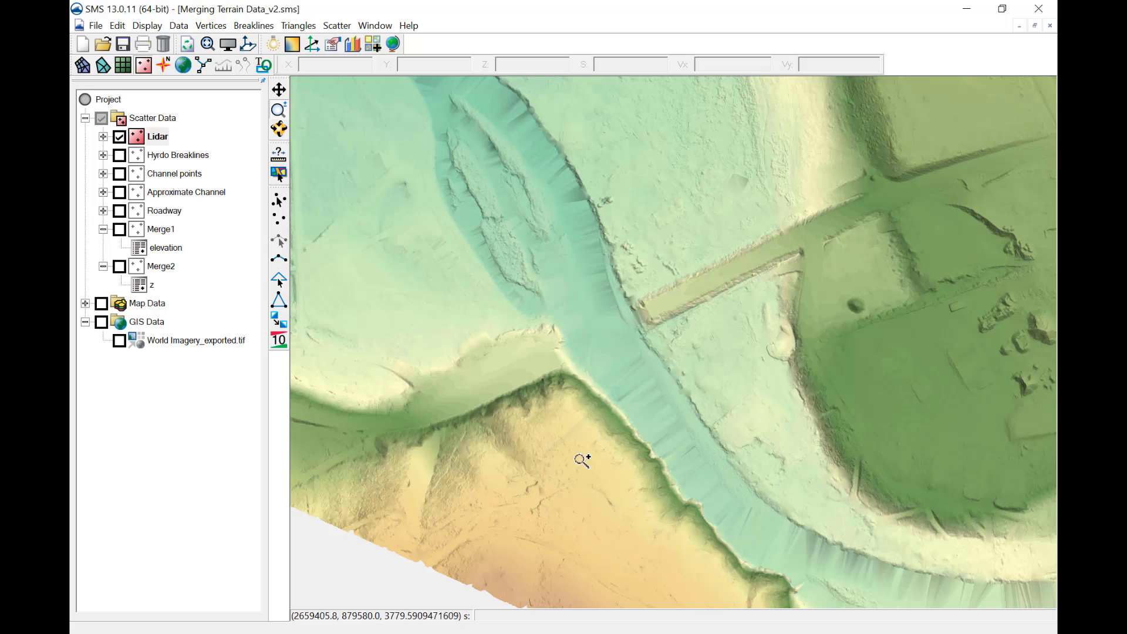
- Display Merge1 and then Merge2, zoomed closer to where the road meets the channel
click(159, 229)
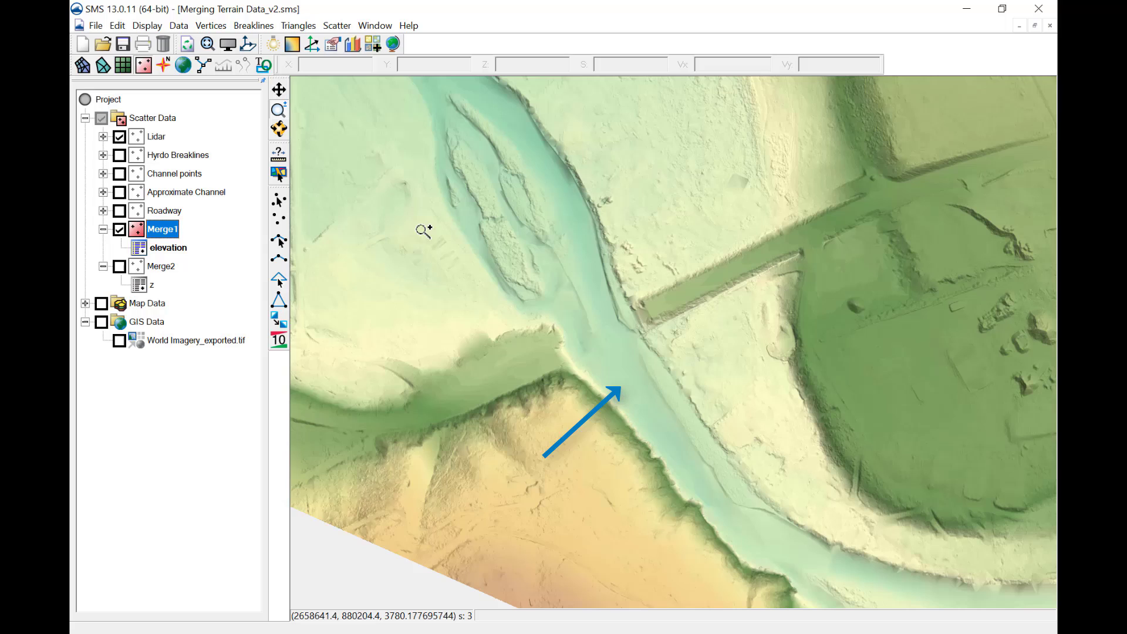
drag(483, 245, 702, 403)
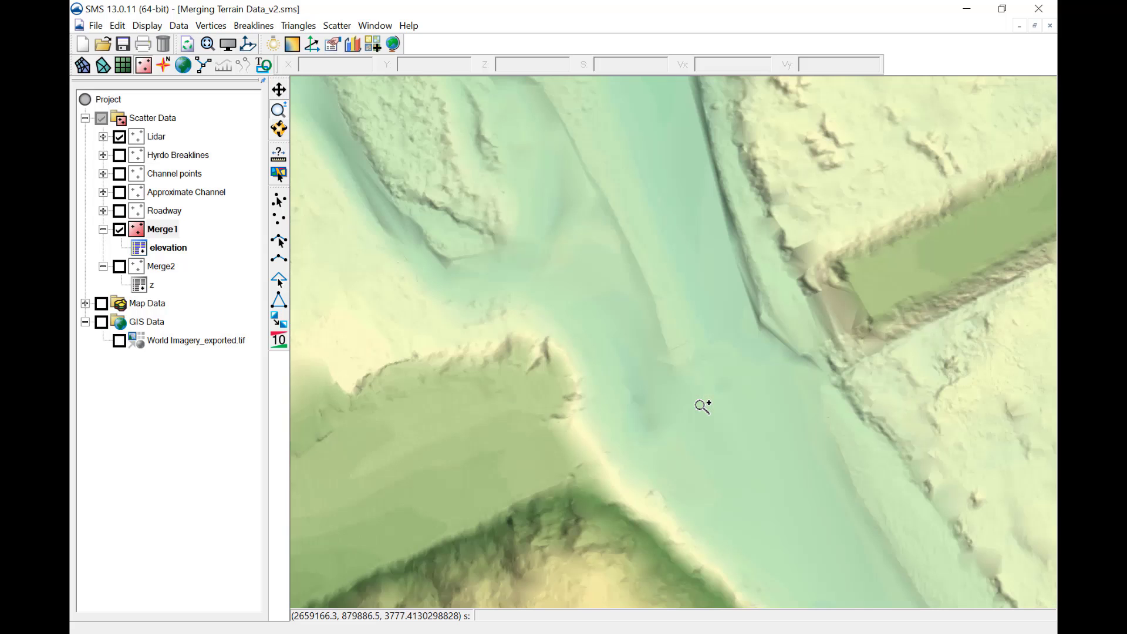
click(154, 266)
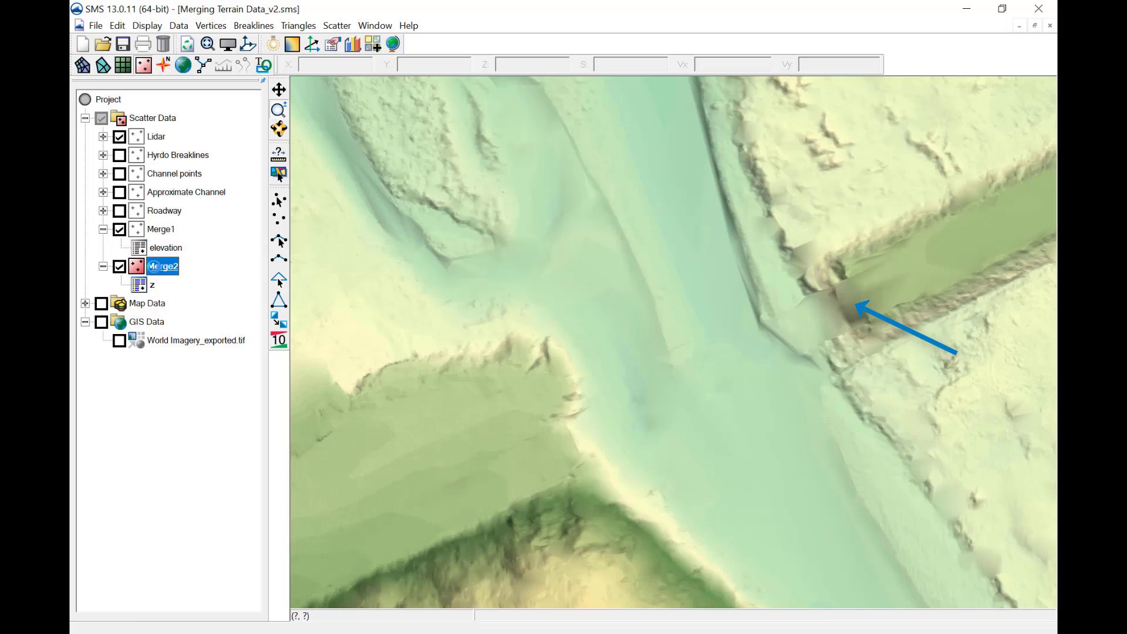
- Show only Merge2 and orbit the terrain to view the road crossing in 3D
click(119, 137)
click(119, 229)
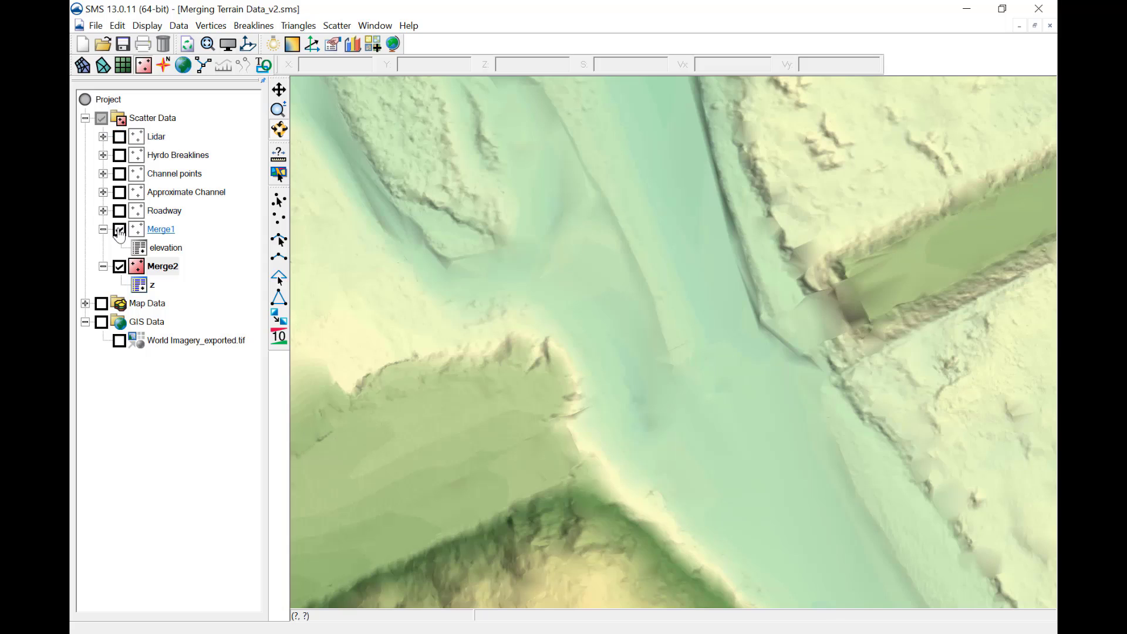
click(166, 270)
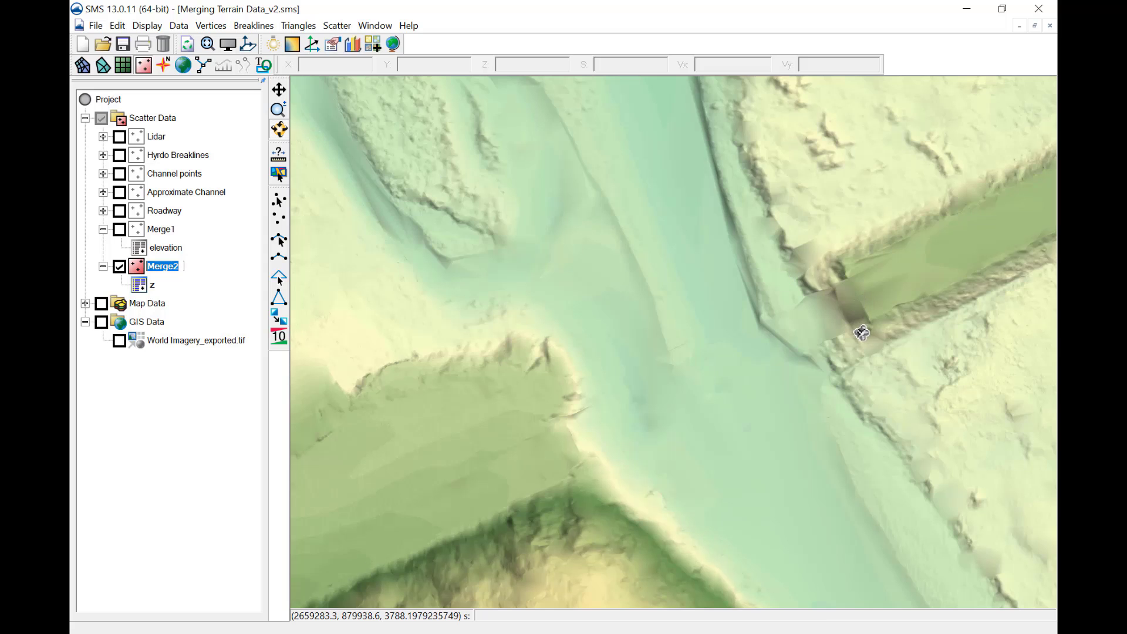
drag(861, 332, 938, 259)
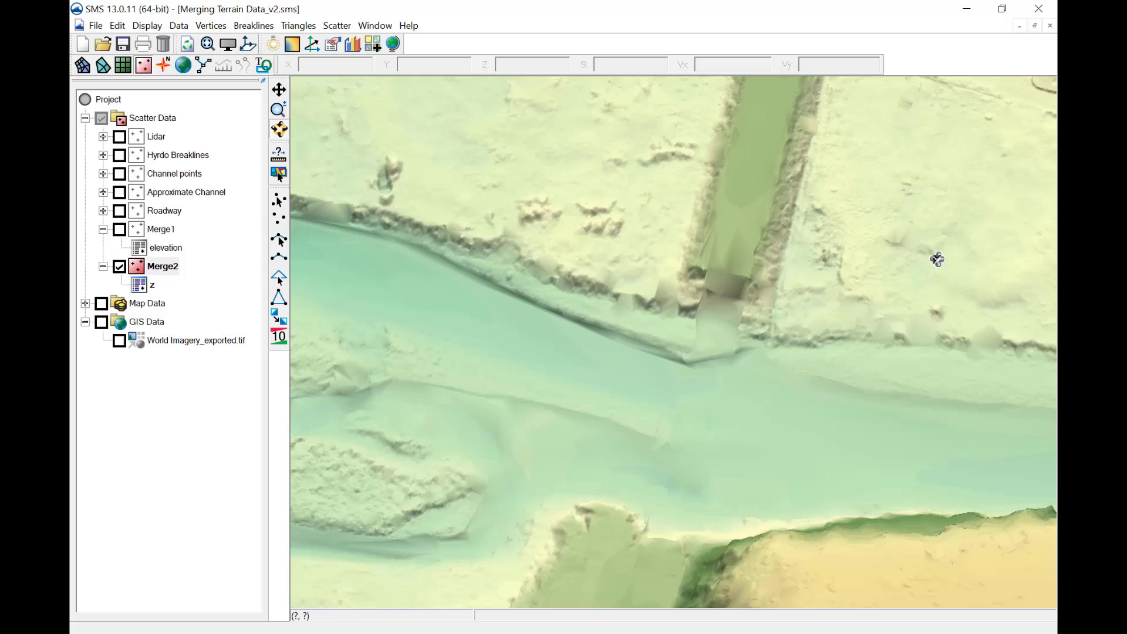
drag(759, 402, 951, 206)
drag(596, 513, 749, 382)
drag(686, 493, 722, 300)
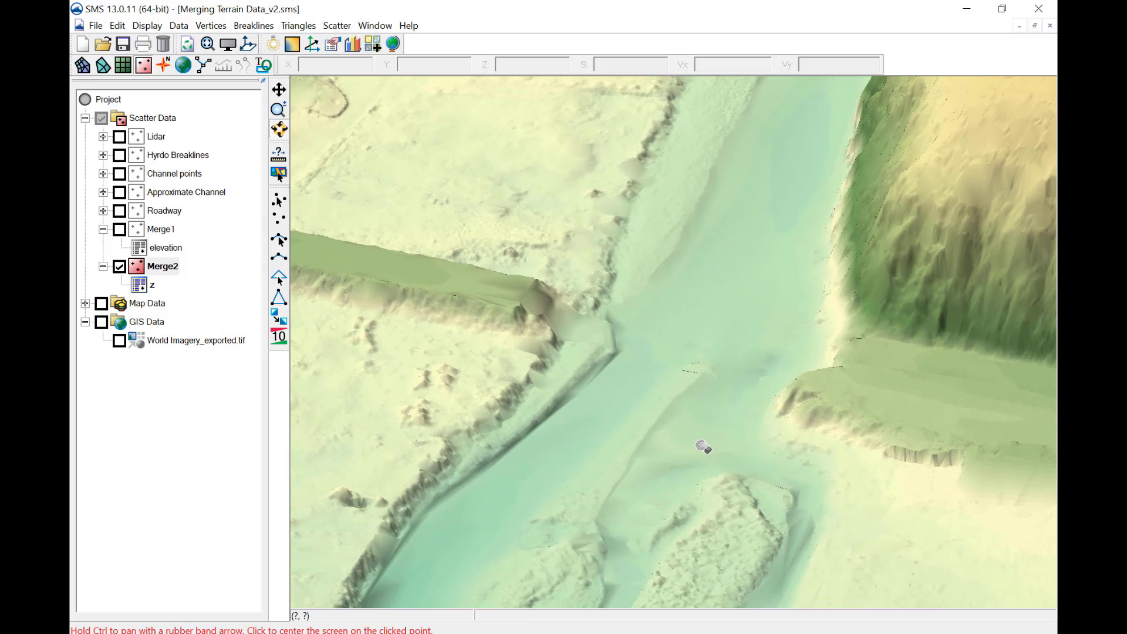
drag(703, 483, 526, 484)
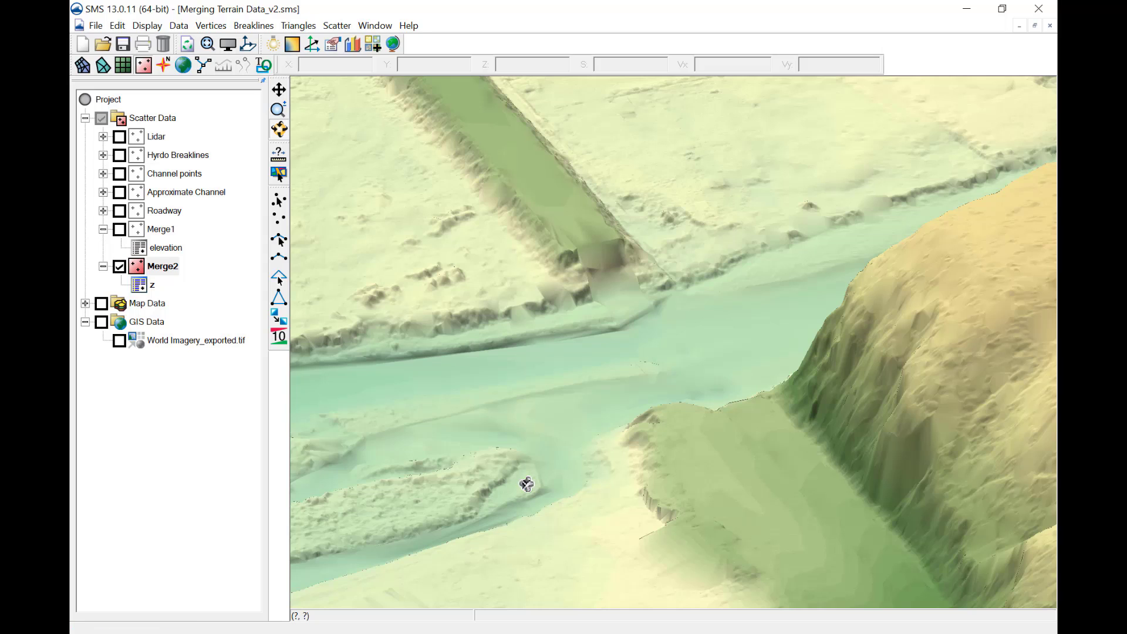
- Return to plan view and zoom in on the road crossing the river
click(248, 47)
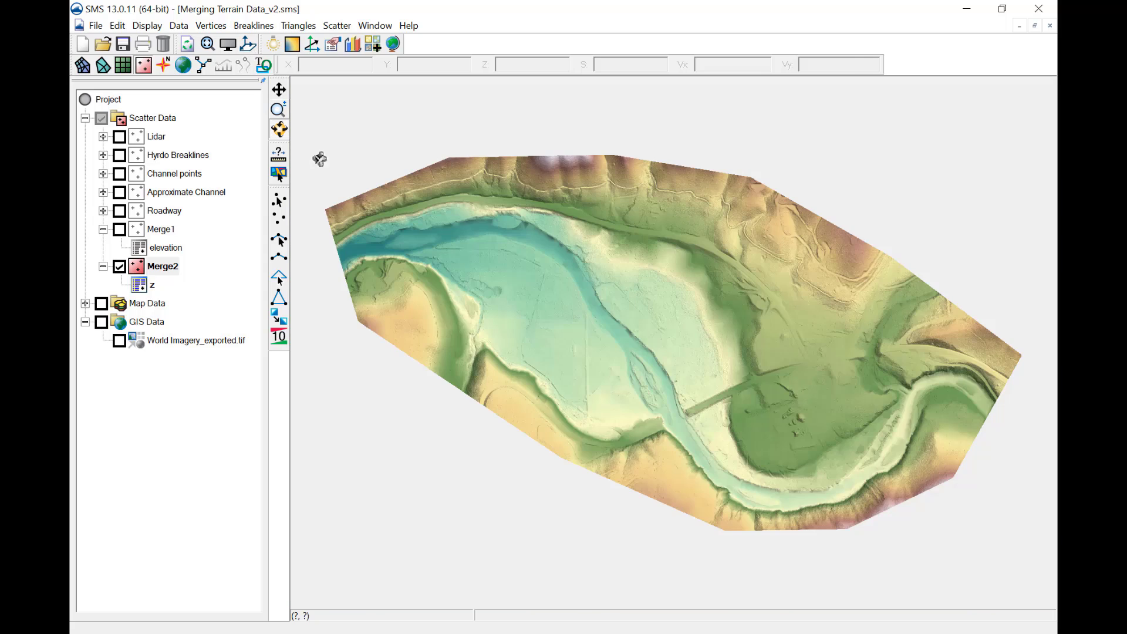
click(278, 110)
drag(635, 384, 725, 453)
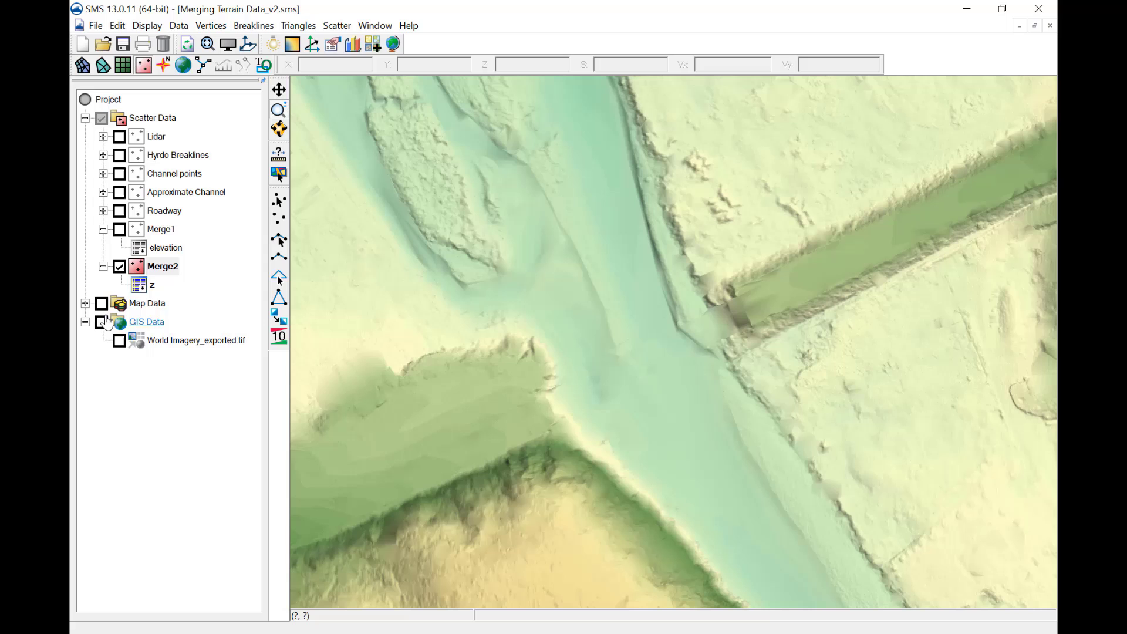
- Show the Terrain Review arc and plot its Observation Profile of the Lidar, Merge1 and Merge2 elevations
click(85, 303)
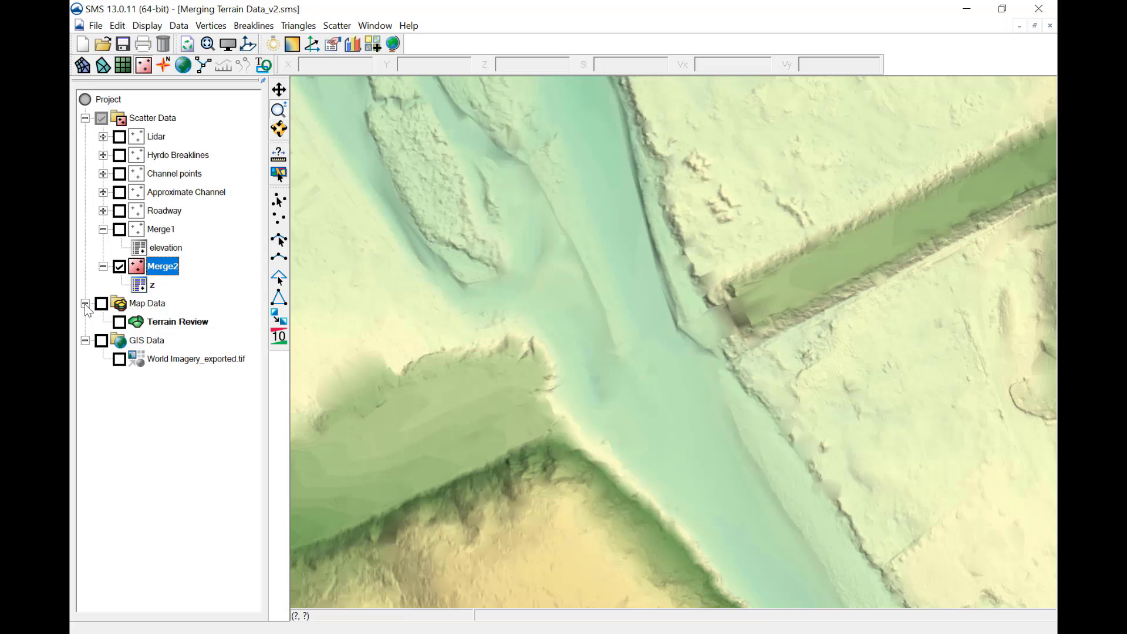
click(120, 322)
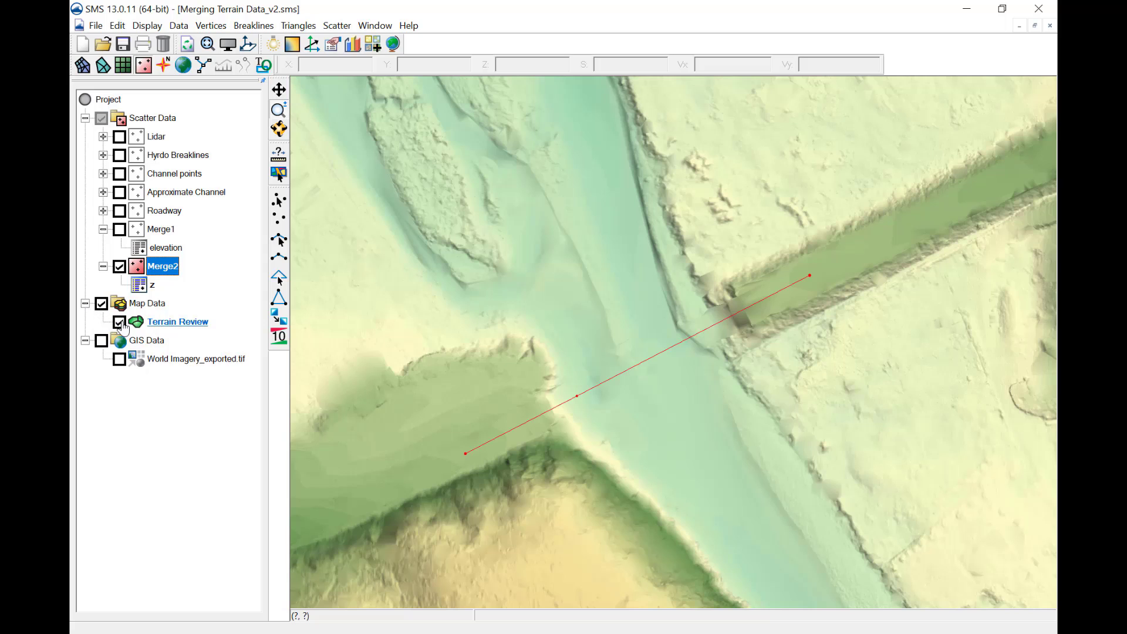
click(147, 25)
click(198, 200)
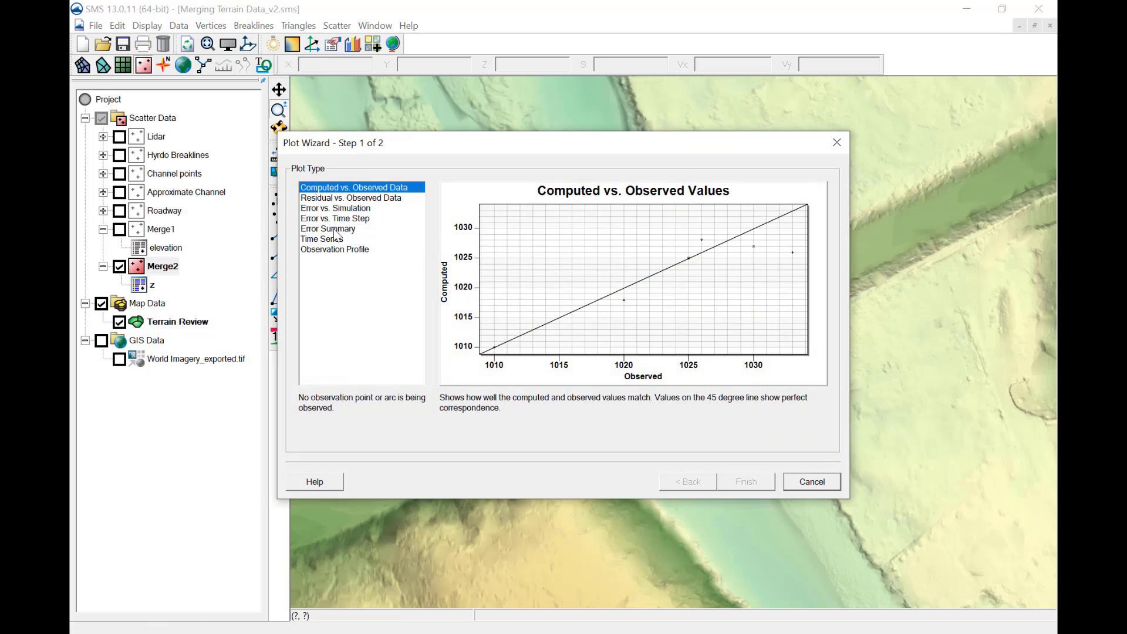
click(344, 249)
click(745, 482)
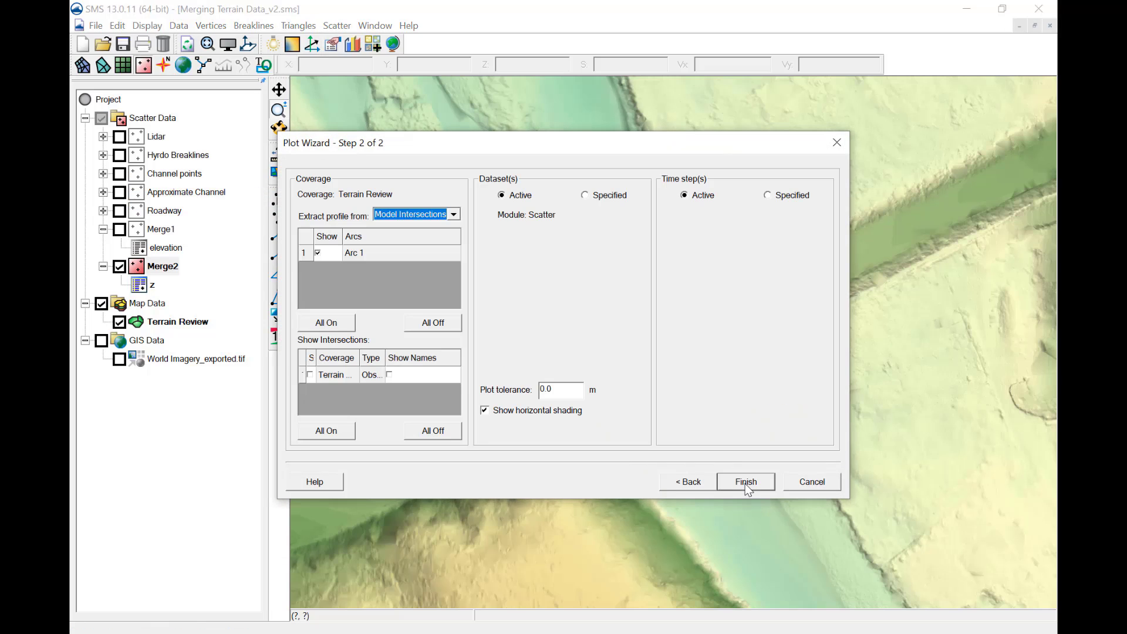
click(584, 195)
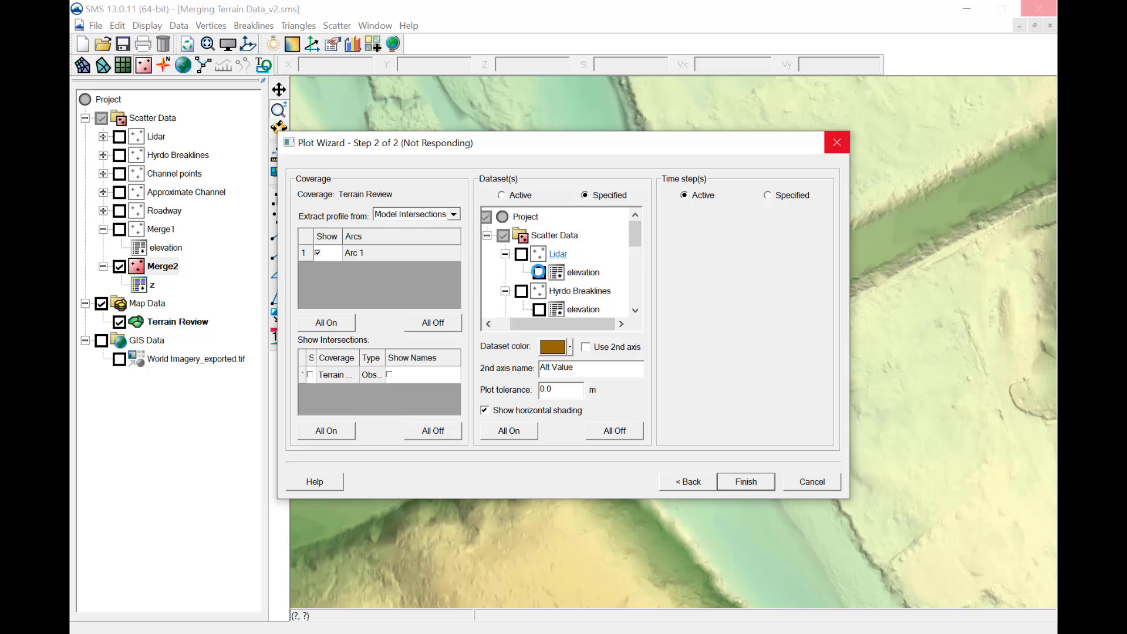
click(744, 482)
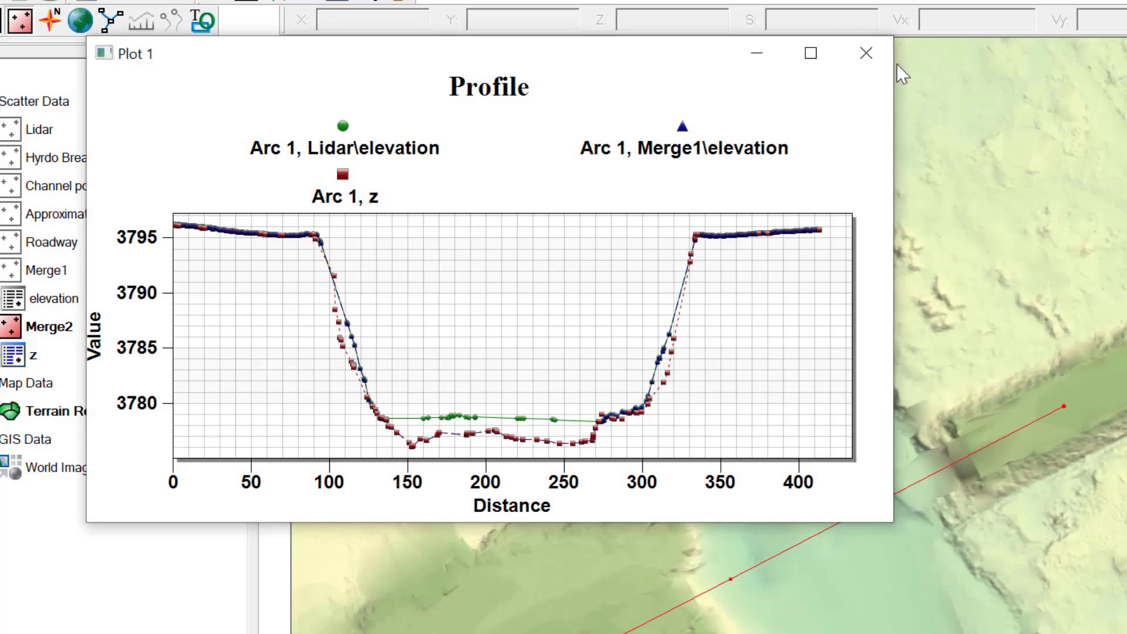
click(864, 53)
- Frame the view to show the entire Merge2 terrain with the Terrain Review arc
click(310, 174)
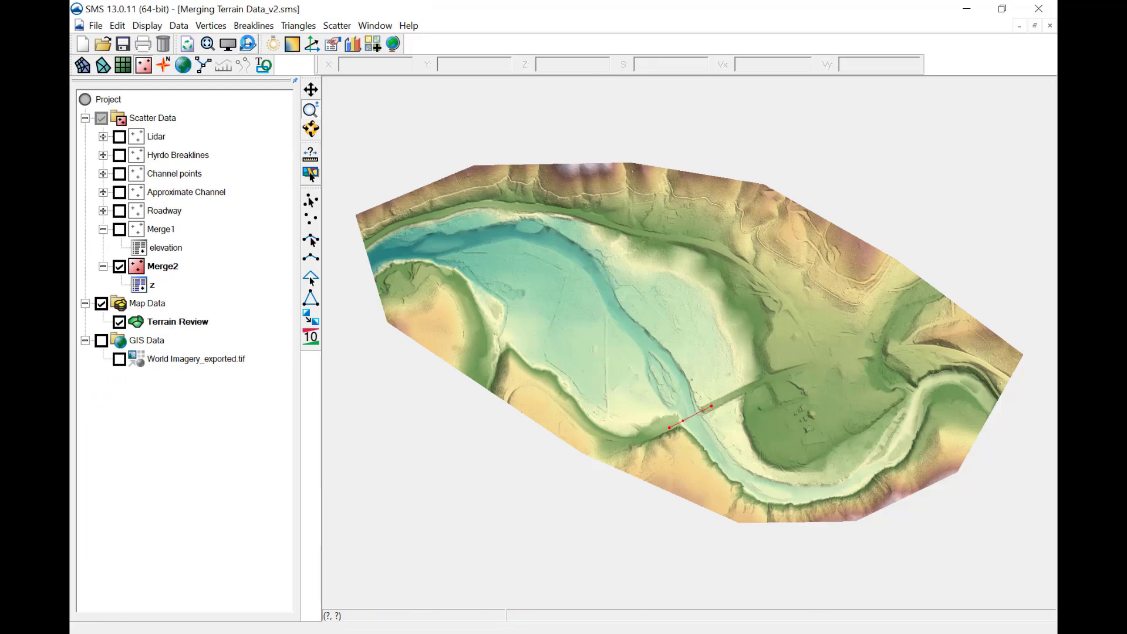